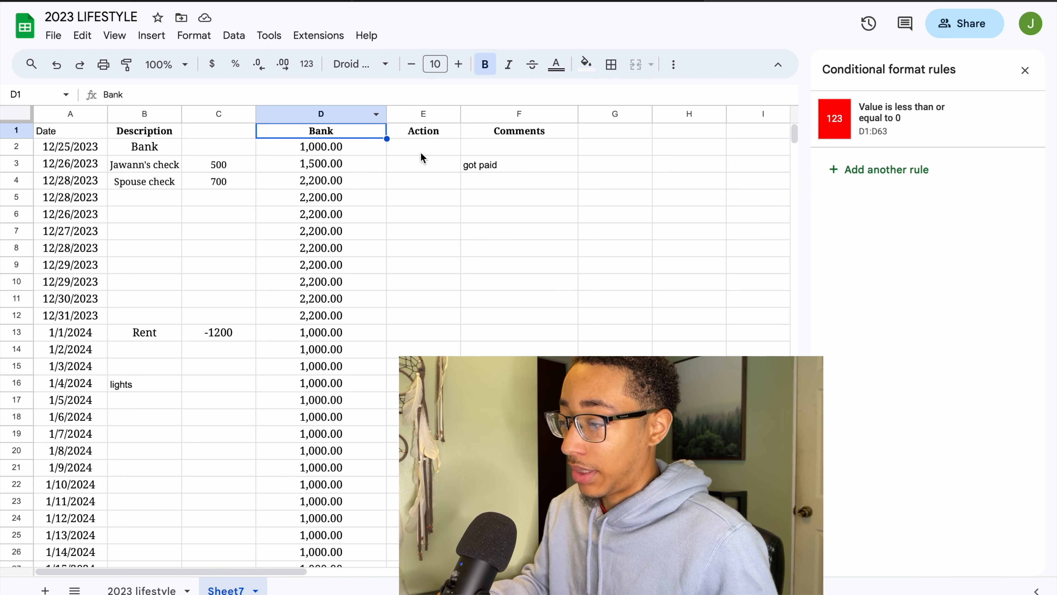
- Review the Action header, the comment in F3, the Bank entries in row 2 and the dates in A2 and A3
{"action": "left_click", "coordinate": [431, 131]}
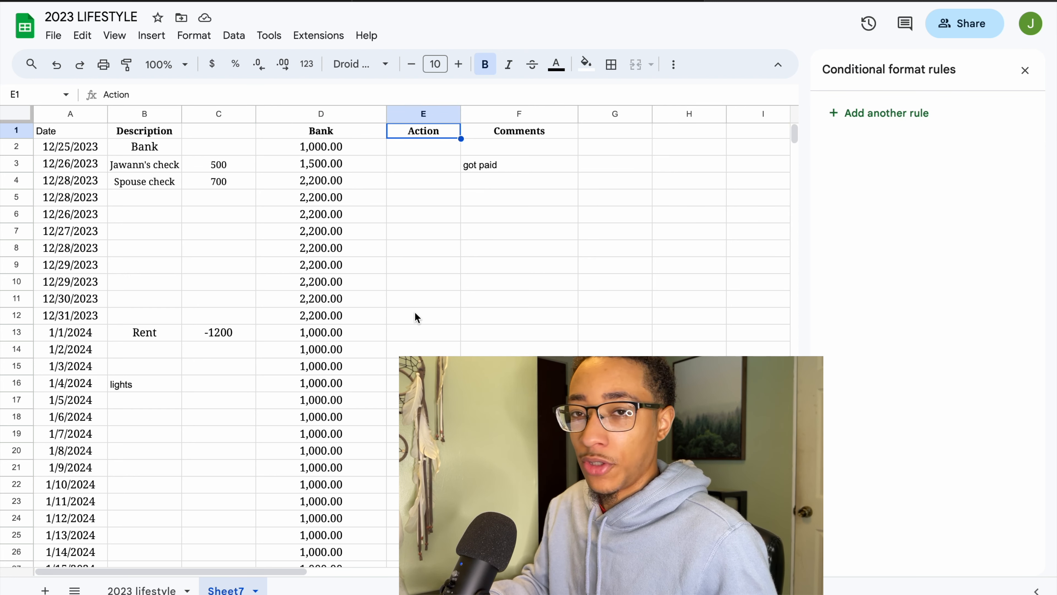
{"action": "left_click", "coordinate": [486, 164]}
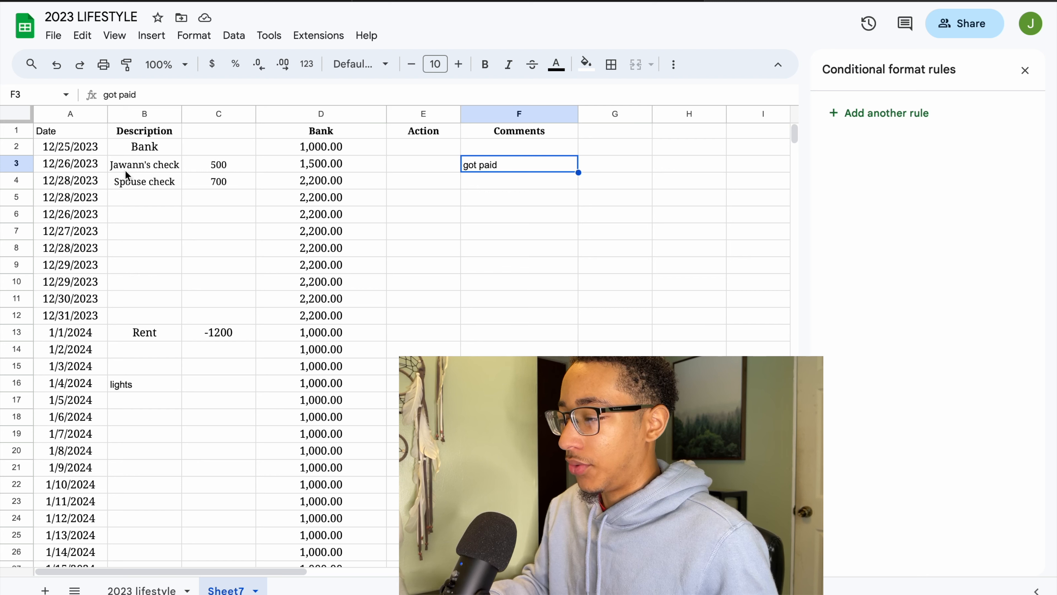
{"action": "left_click", "coordinate": [154, 148]}
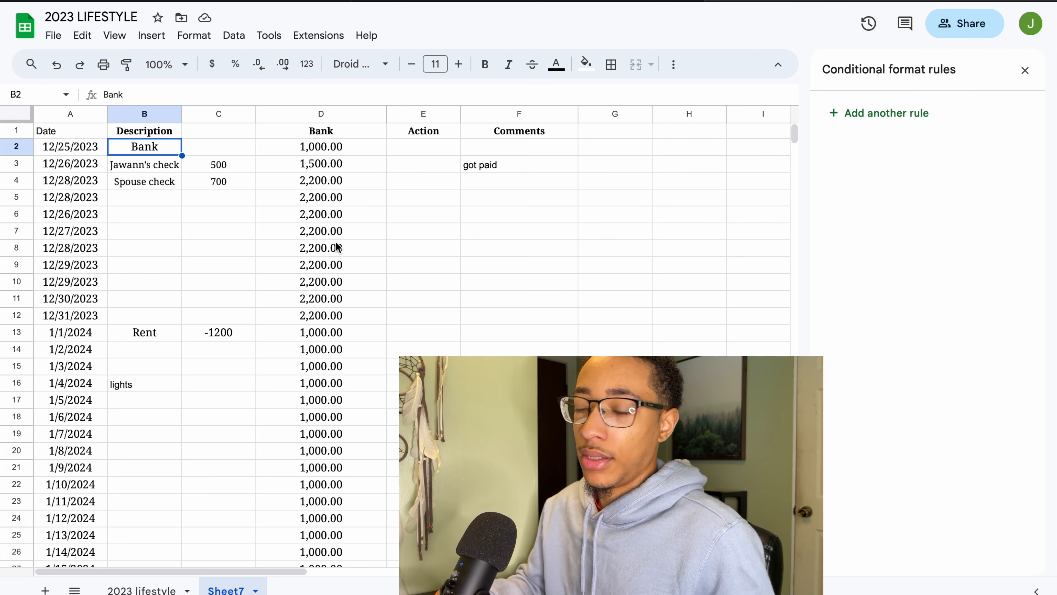
{"action": "left_click", "coordinate": [324, 143]}
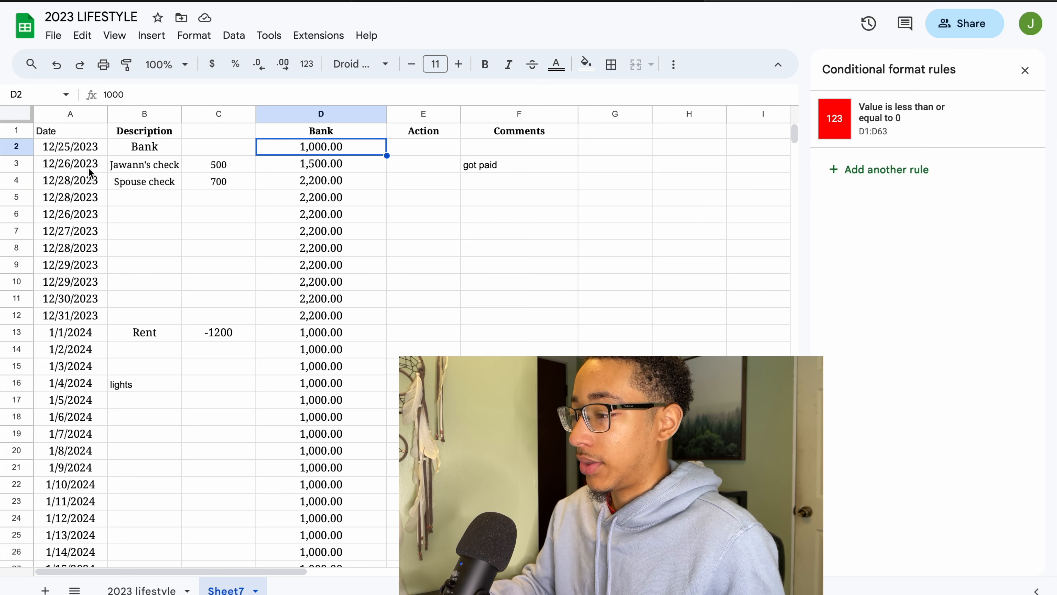
{"action": "left_click", "coordinate": [78, 146]}
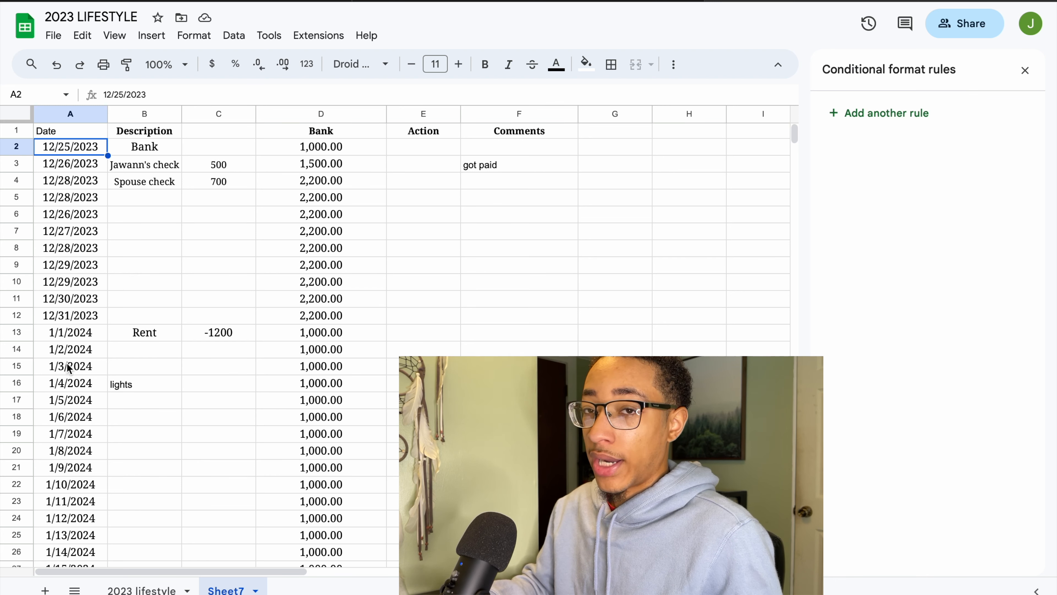
{"action": "scroll", "coordinate": [88, 267], "scroll_direction": "down", "scroll_amount": 3}
{"action": "scroll", "coordinate": [88, 268], "scroll_direction": "up", "scroll_amount": 3}
{"action": "scroll", "coordinate": [89, 269], "scroll_direction": "right", "scroll_amount": 2}
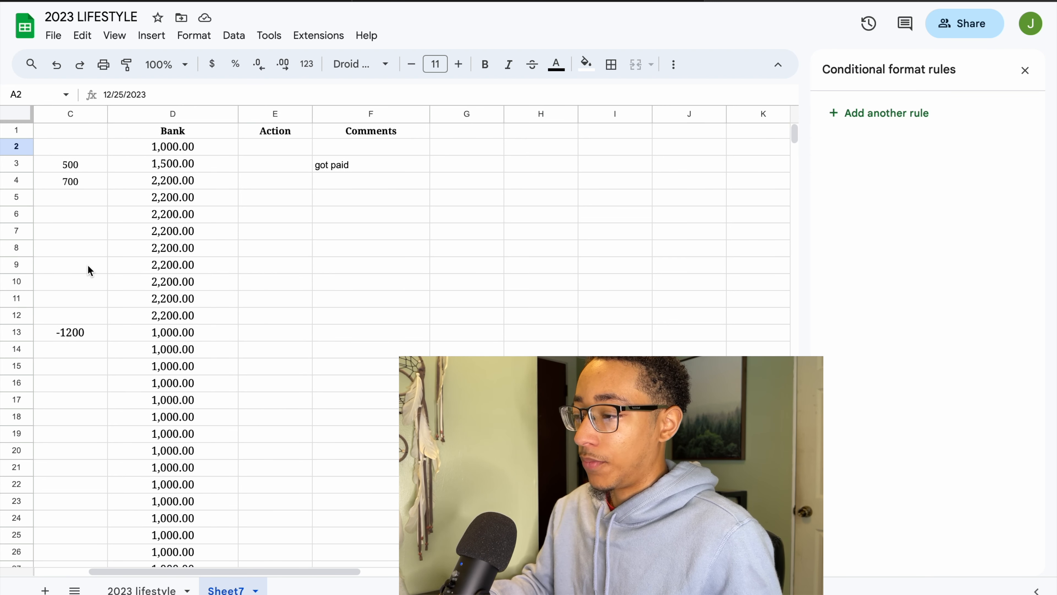
{"action": "scroll", "coordinate": [89, 269], "scroll_direction": "left", "scroll_amount": 2}
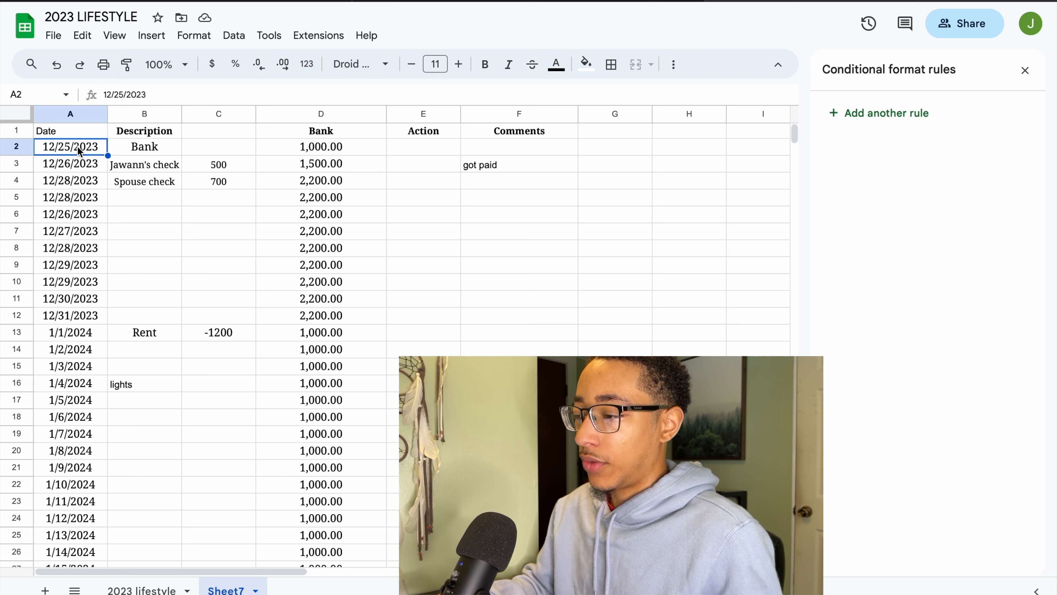
{"action": "double_click", "coordinate": [53, 163]}
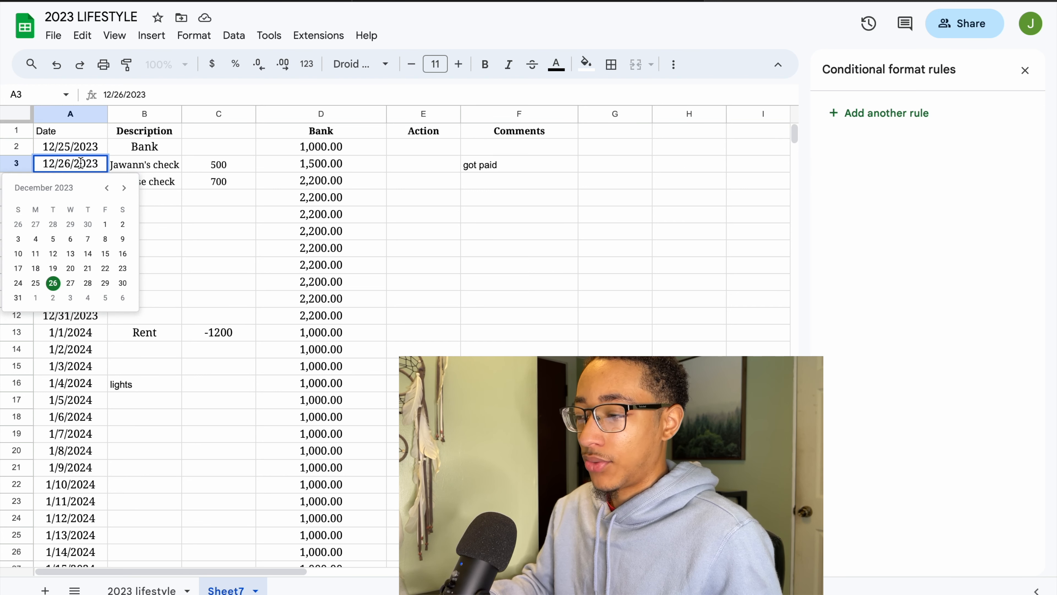
{"action": "left_click", "coordinate": [153, 227]}
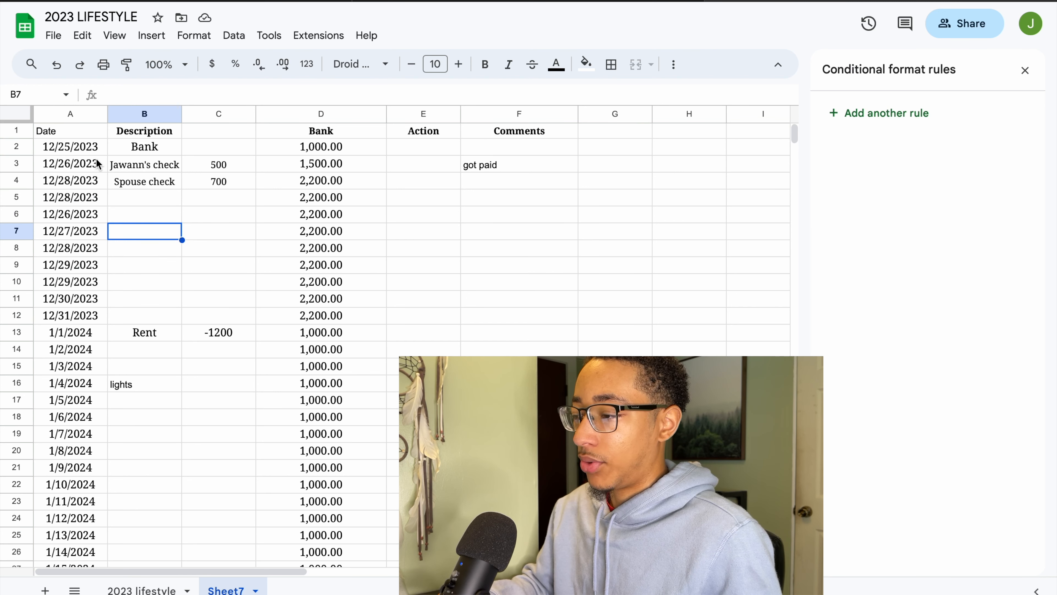
- Extend the date series in column A by filling from A57 down to A63
{"action": "left_click", "coordinate": [101, 167]}
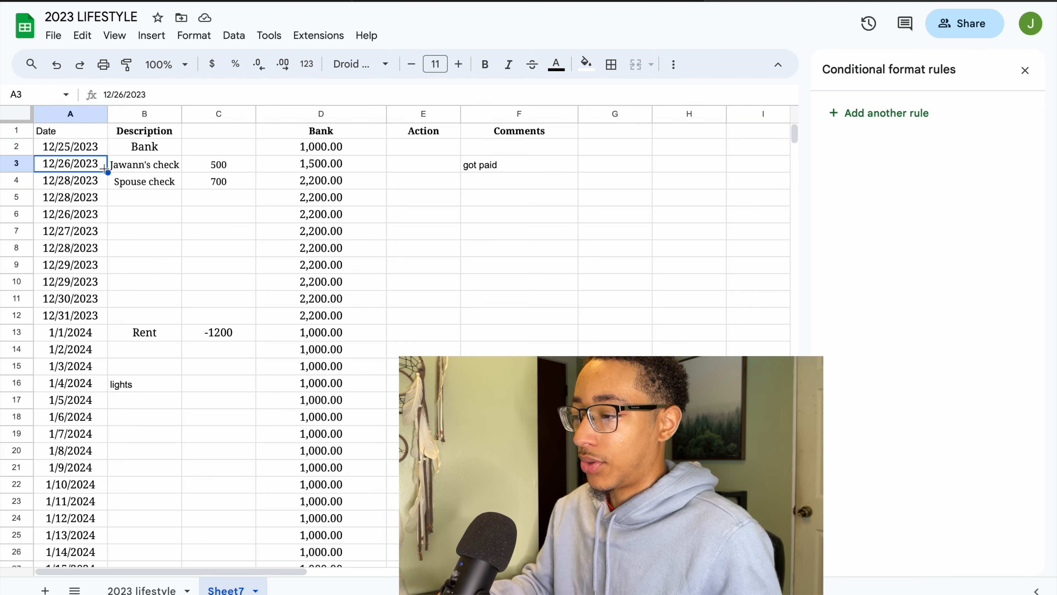
{"action": "scroll", "coordinate": [97, 291], "scroll_direction": "down", "scroll_amount": 15}
{"action": "left_click", "coordinate": [97, 290]}
{"action": "left_click_drag", "start_coordinate": [107, 293], "coordinate": [104, 396]}
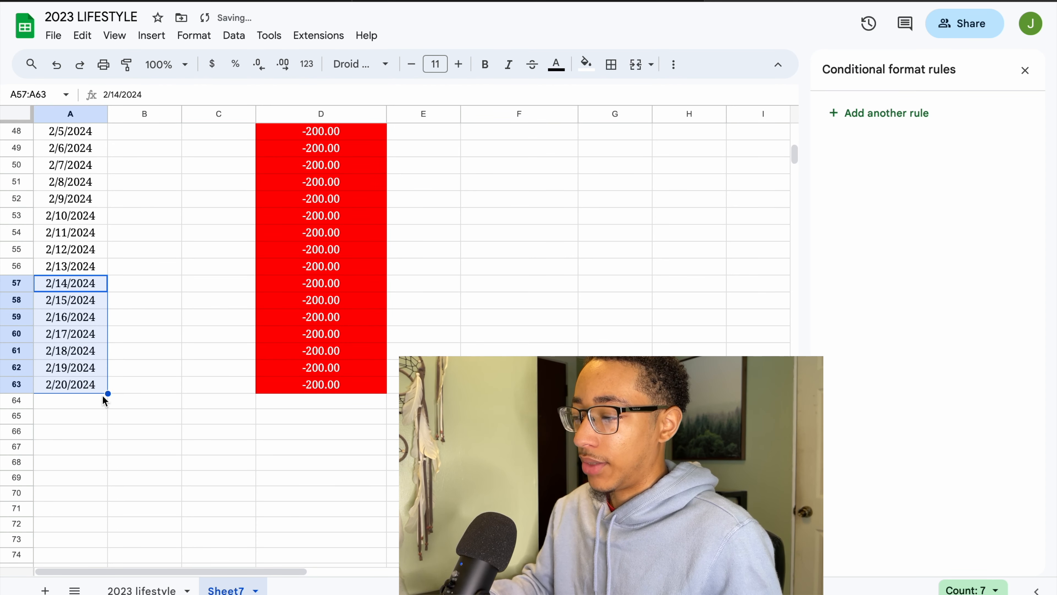
{"action": "scroll", "coordinate": [105, 318], "scroll_direction": "up", "scroll_amount": 15}
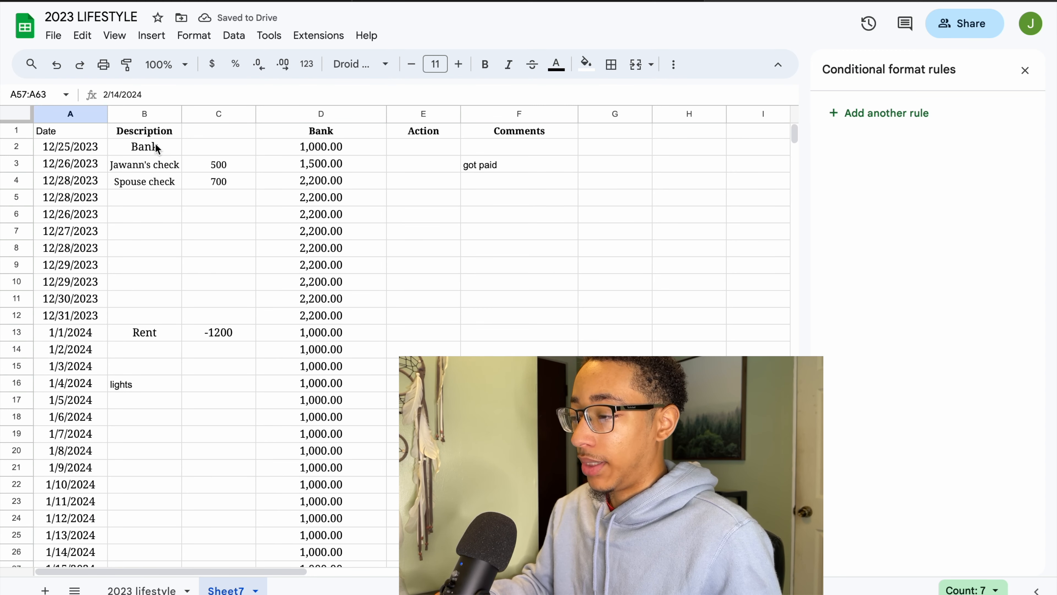
- Examine the two paycheck descriptions in cells B3 and B4
{"action": "left_click", "coordinate": [162, 165]}
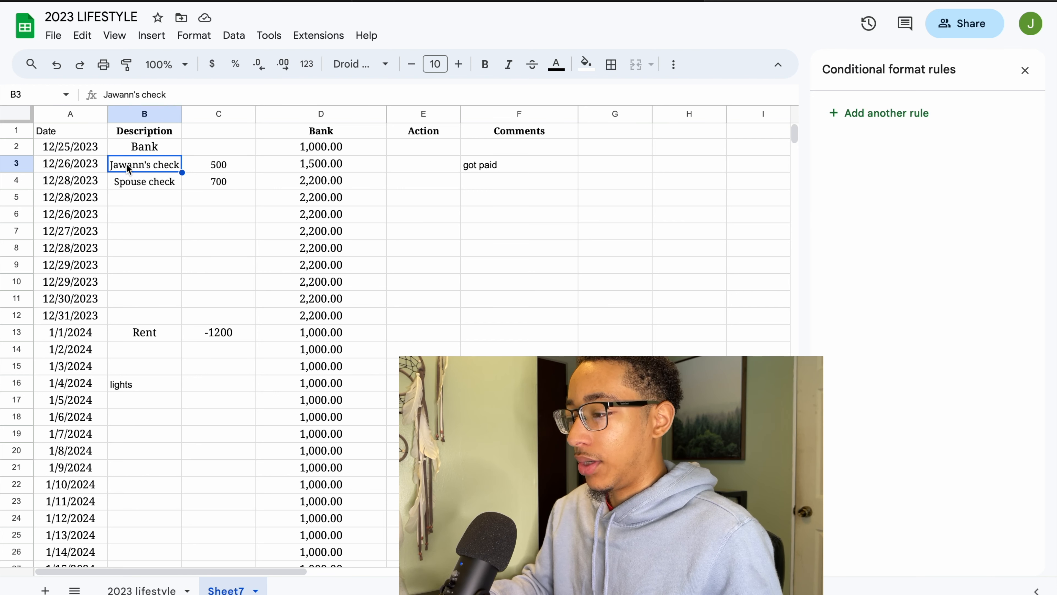
{"action": "left_click", "coordinate": [137, 179]}
{"action": "left_click", "coordinate": [146, 165]}
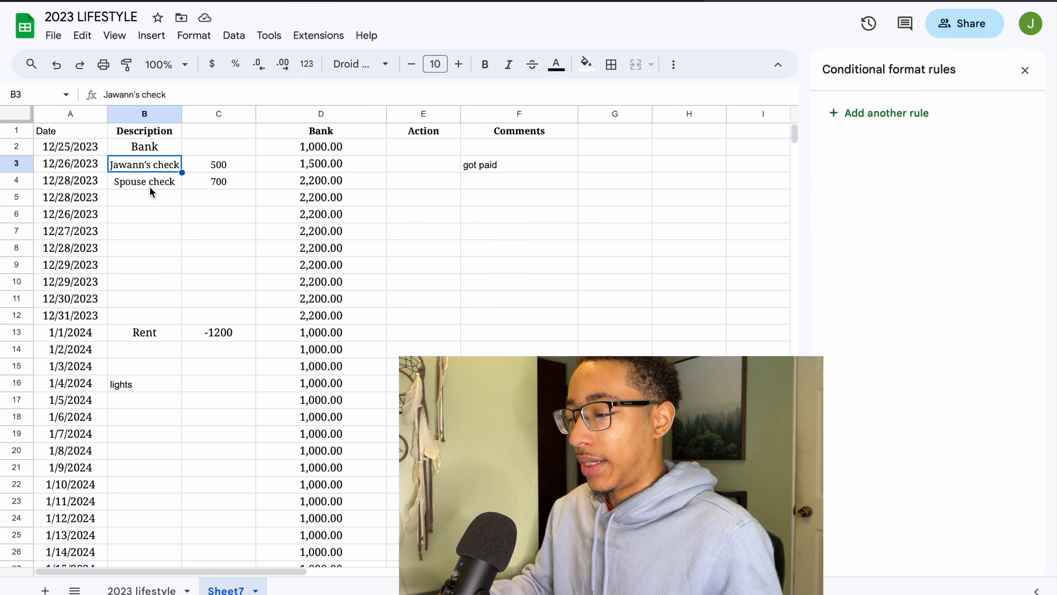
{"action": "left_click", "coordinate": [150, 178]}
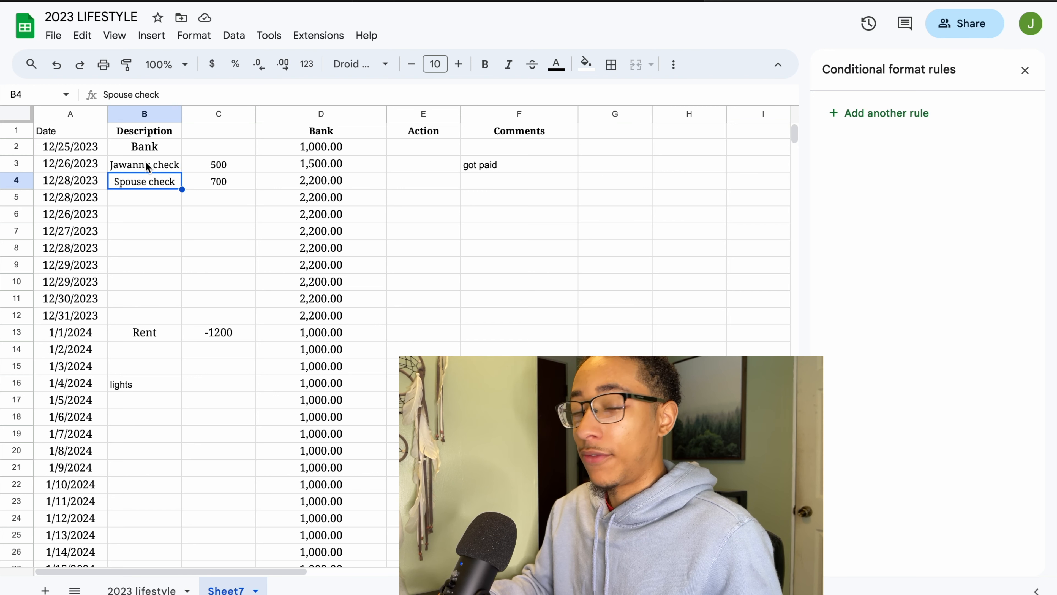
{"action": "left_click", "coordinate": [144, 166]}
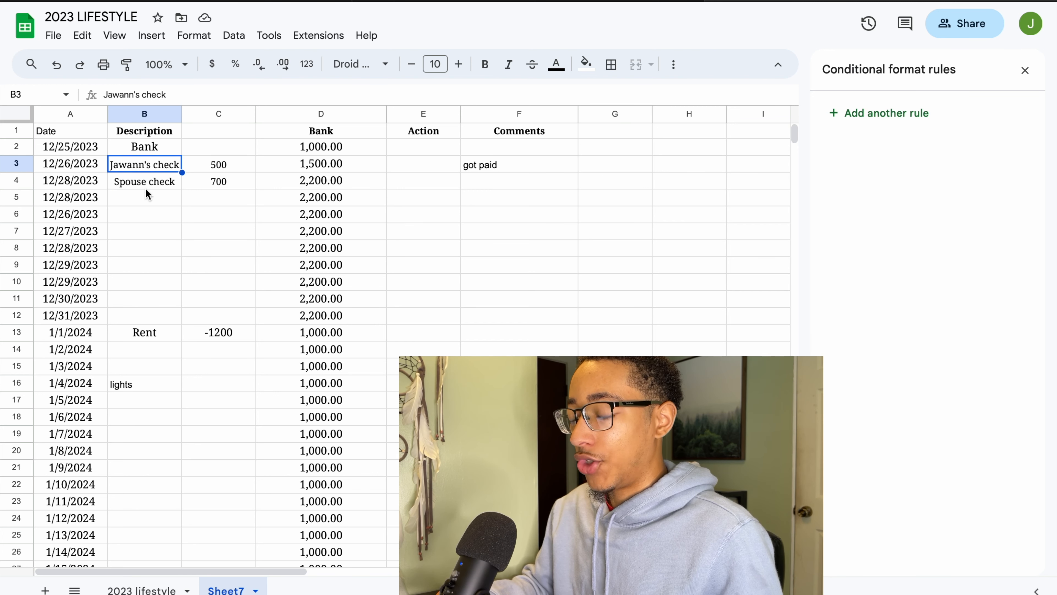
{"action": "left_click", "coordinate": [147, 181]}
{"action": "left_click", "coordinate": [148, 167]}
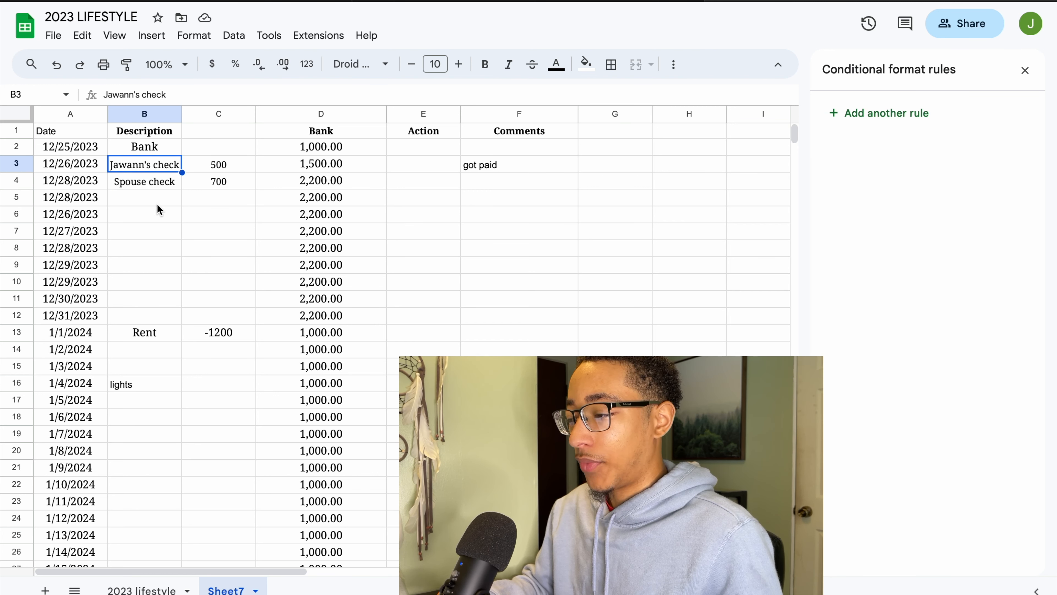
{"action": "left_click", "coordinate": [160, 180]}
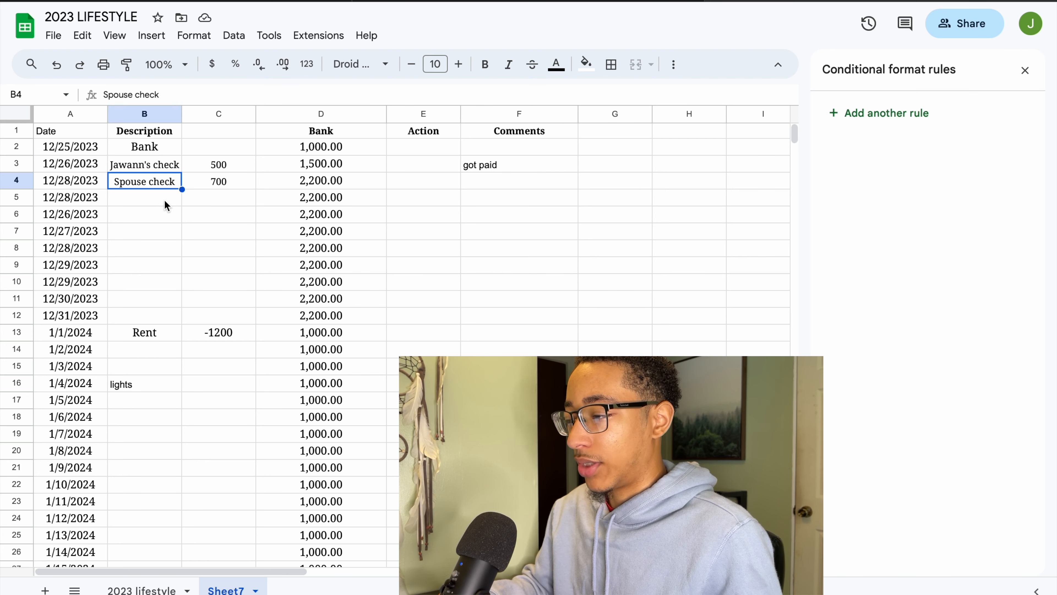
- Inspect how income and expenses are entered in column C, comparing the paycheck amounts in C3 and C4 with the rent in C13
{"action": "left_click", "coordinate": [235, 163]}
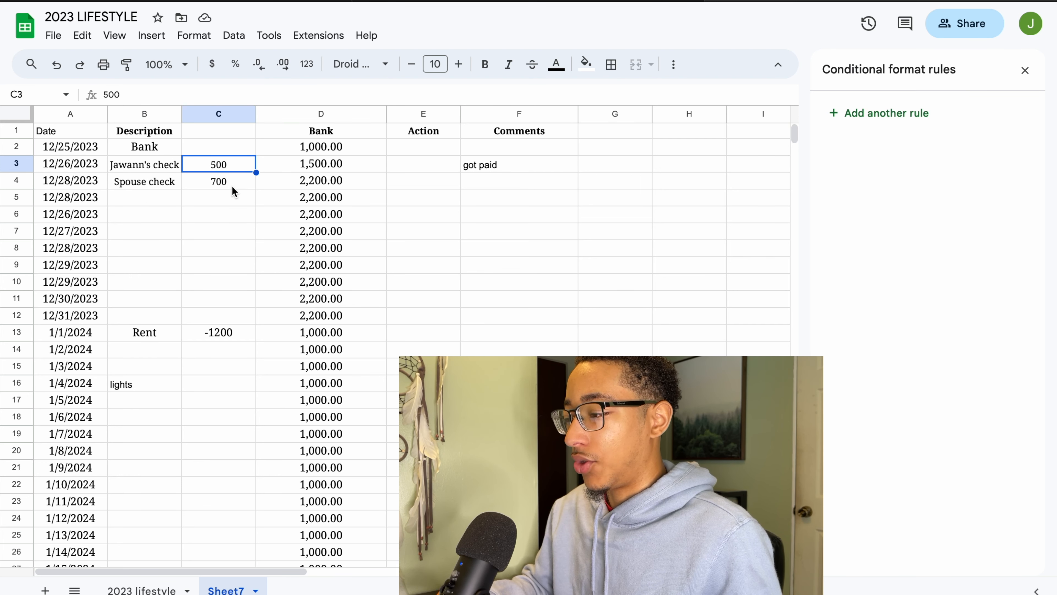
{"action": "double_click", "coordinate": [232, 183]}
{"action": "double_click", "coordinate": [232, 161]}
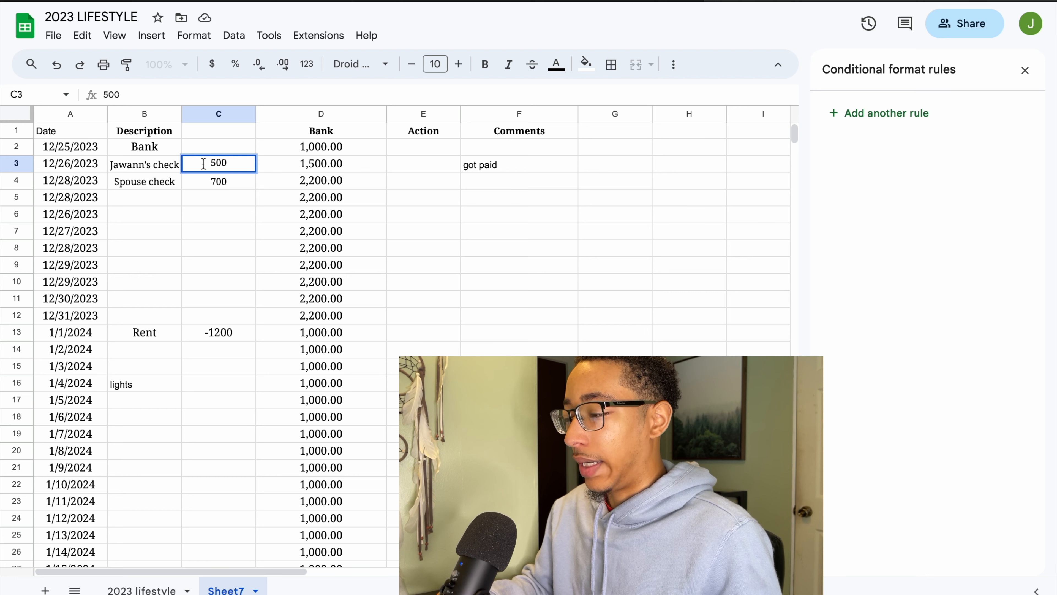
{"action": "left_click", "coordinate": [210, 333]}
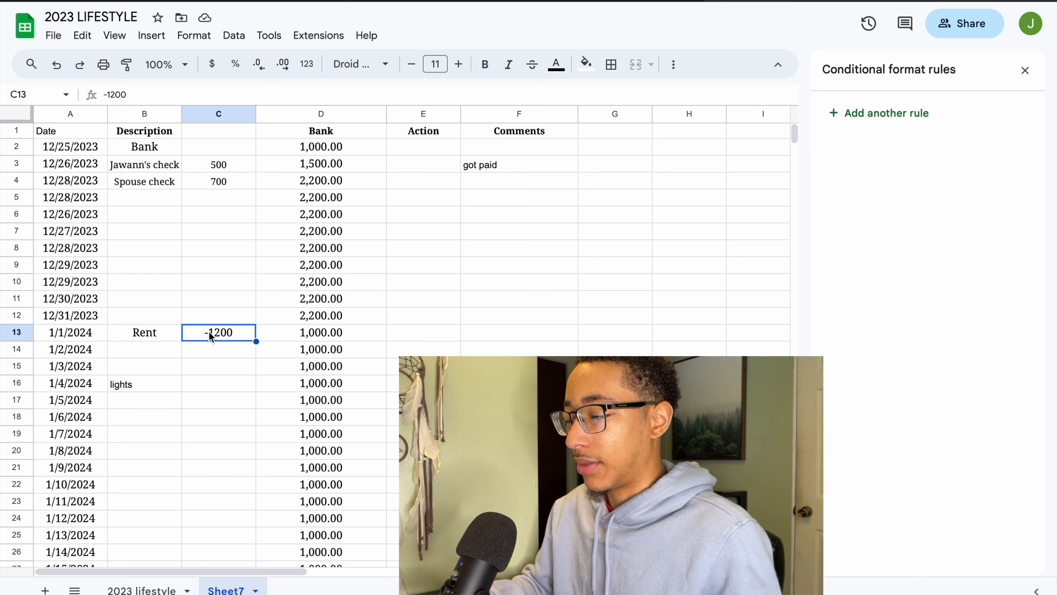
{"action": "double_click", "coordinate": [204, 335]}
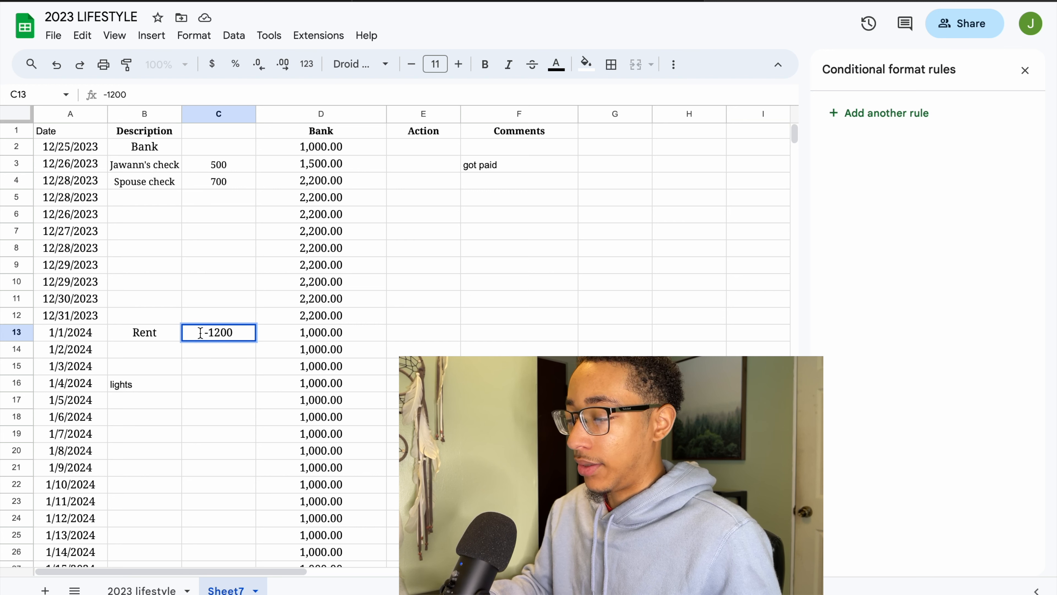
{"action": "left_click", "coordinate": [224, 163]}
{"action": "left_click", "coordinate": [225, 180]}
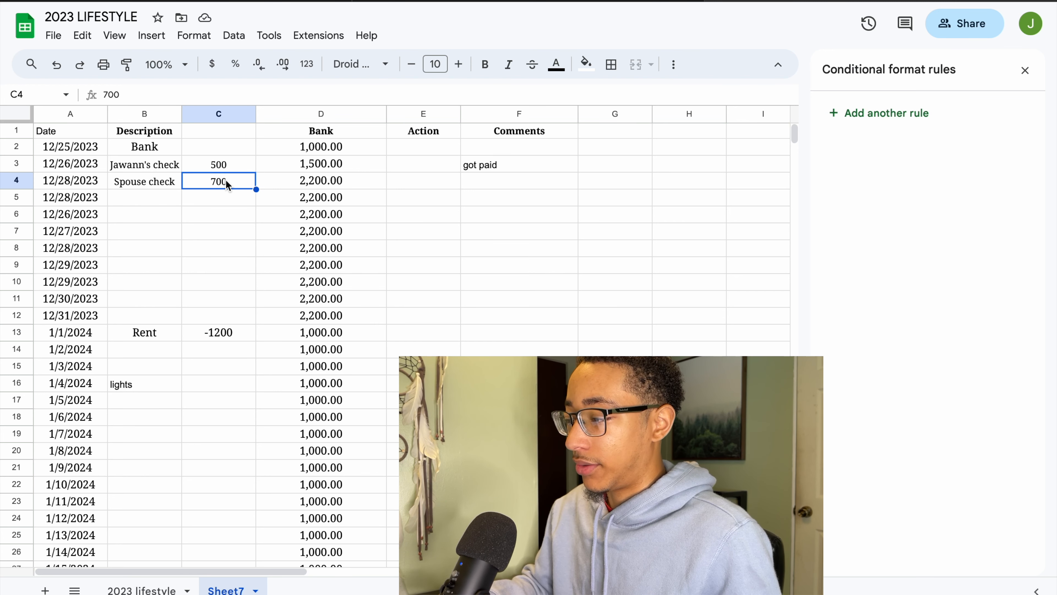
- Inspect the starting balance in D2 and the running-balance formulas in D3 and D4
{"action": "double_click", "coordinate": [301, 146]}
{"action": "left_click", "coordinate": [234, 146]}
{"action": "double_click", "coordinate": [293, 148]}
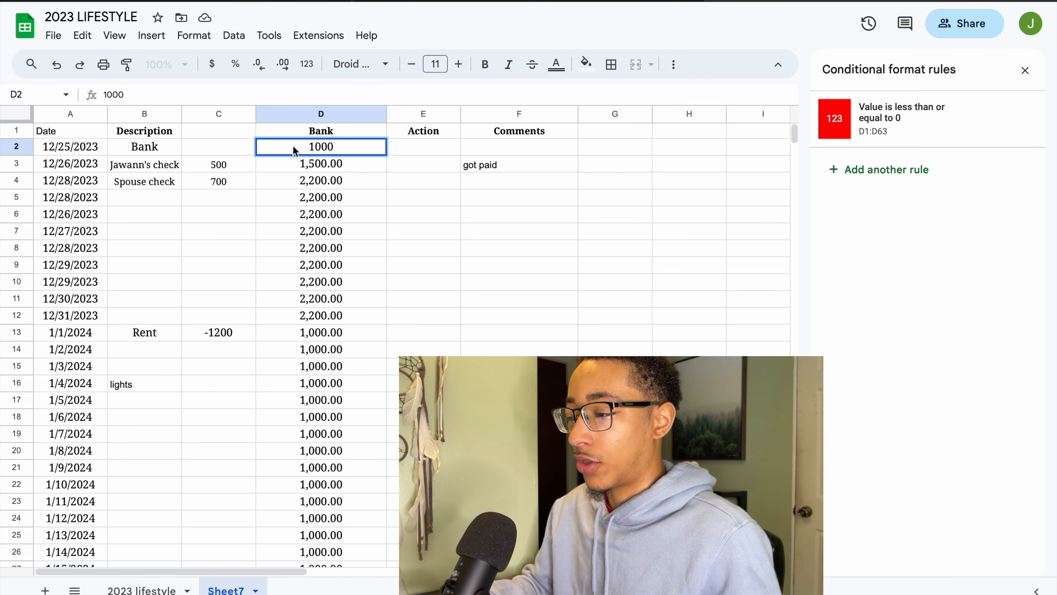
{"action": "key", "text": "Return"}
{"action": "left_click", "coordinate": [296, 147]}
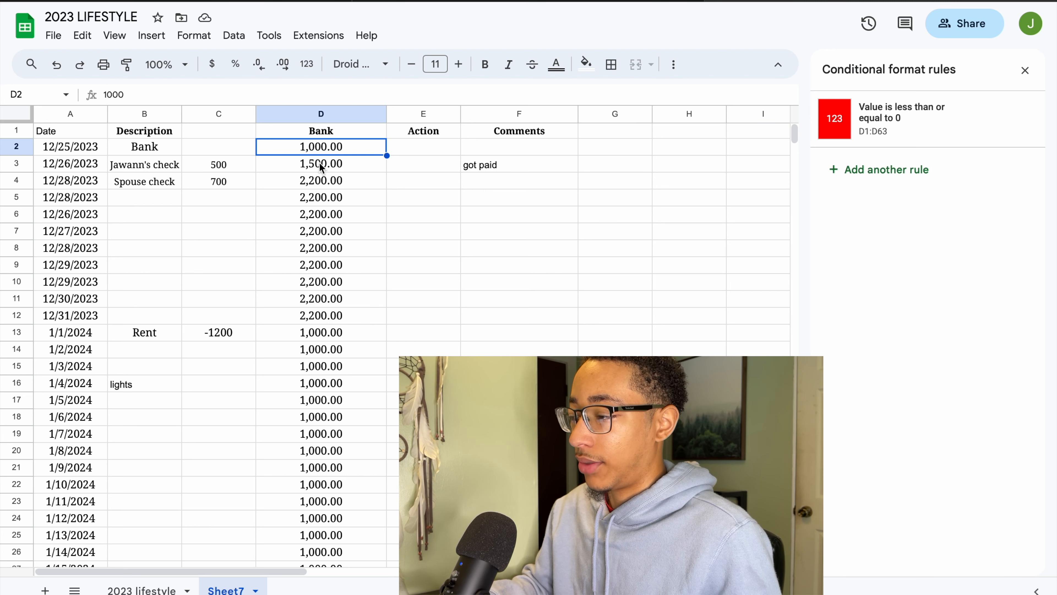
{"action": "left_click", "coordinate": [334, 168]}
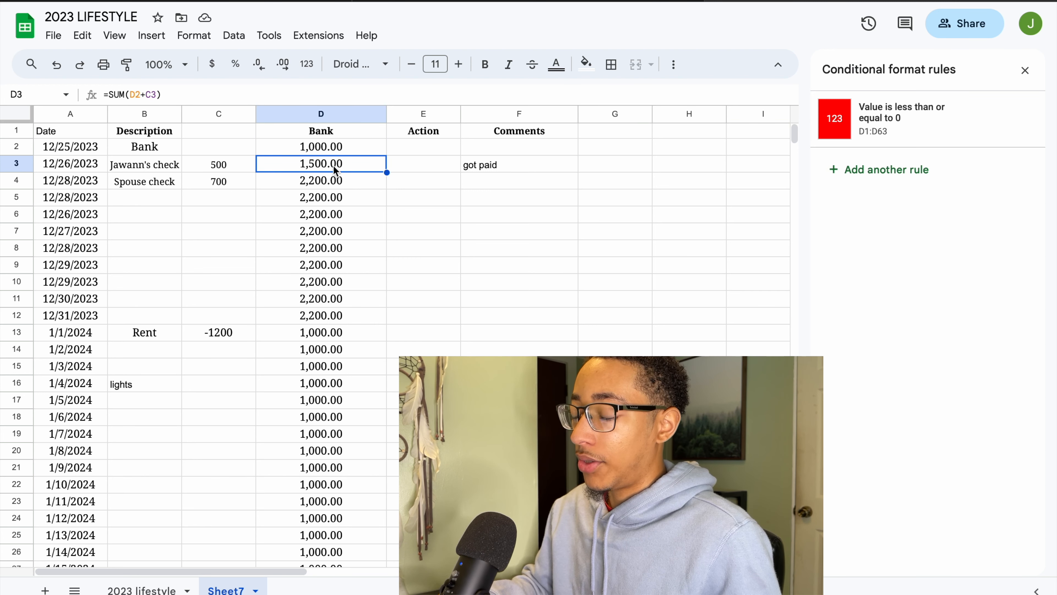
{"action": "double_click", "coordinate": [333, 165]}
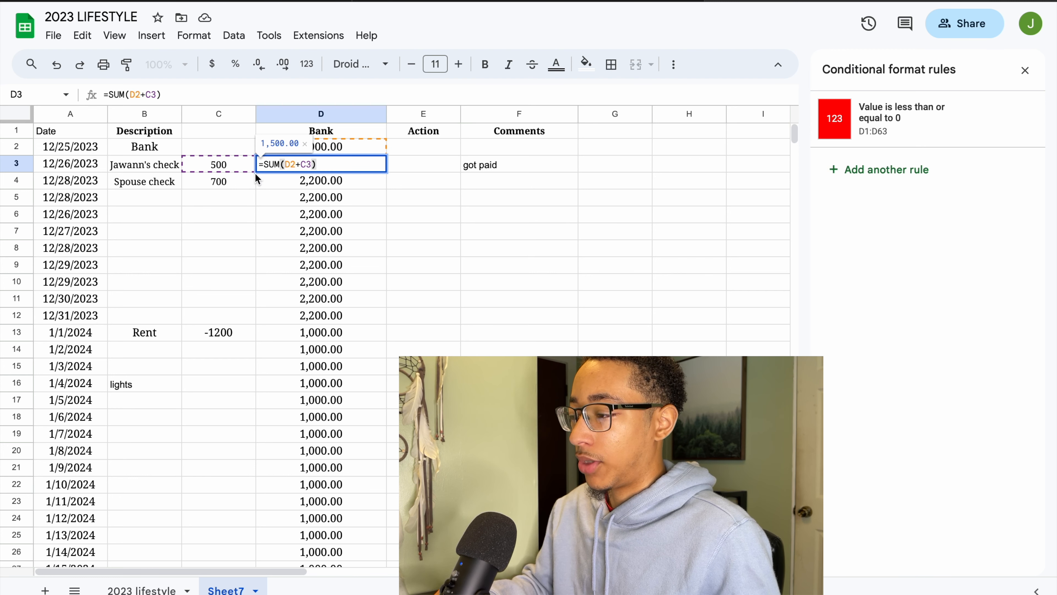
{"action": "left_click", "coordinate": [364, 183]}
{"action": "left_click", "coordinate": [346, 159]}
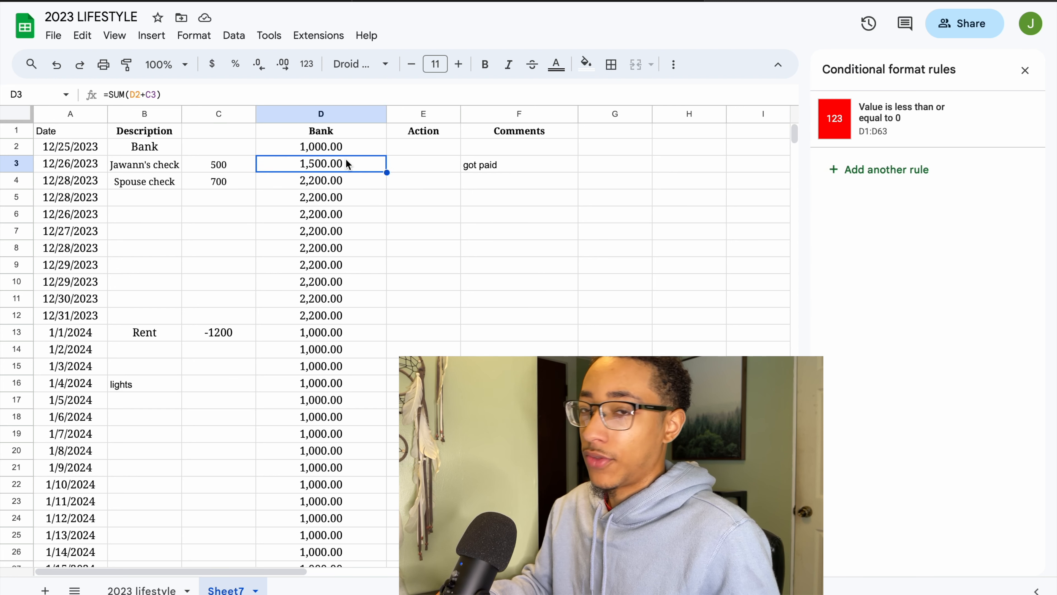
{"action": "left_click", "coordinate": [342, 178]}
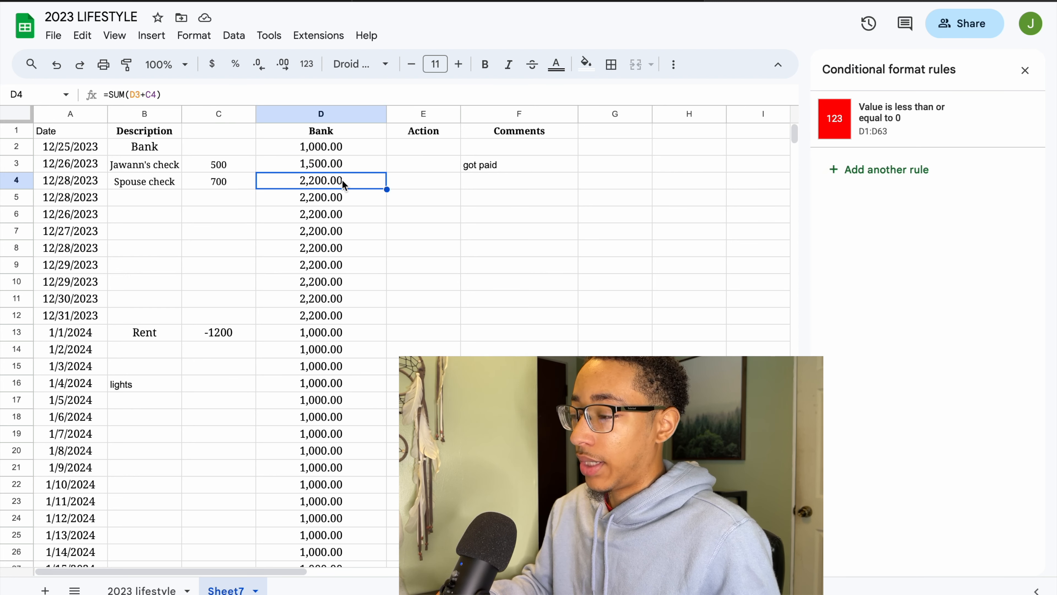
- Extend the running-balance formula in the Bank column from D63 down to D69
{"action": "left_click", "coordinate": [362, 168]}
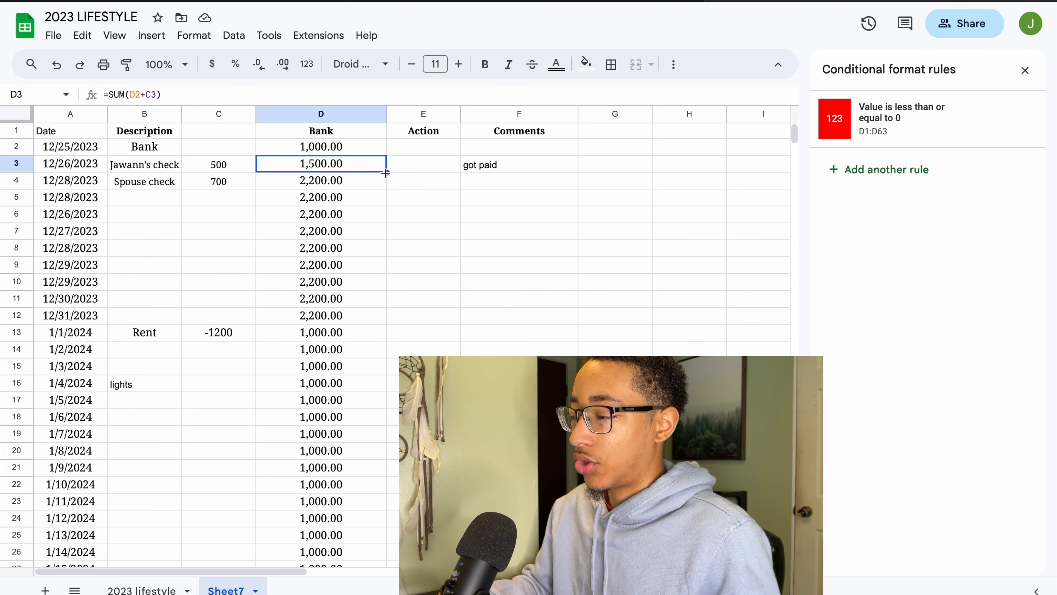
{"action": "scroll", "coordinate": [364, 190], "scroll_direction": "down", "scroll_amount": 15}
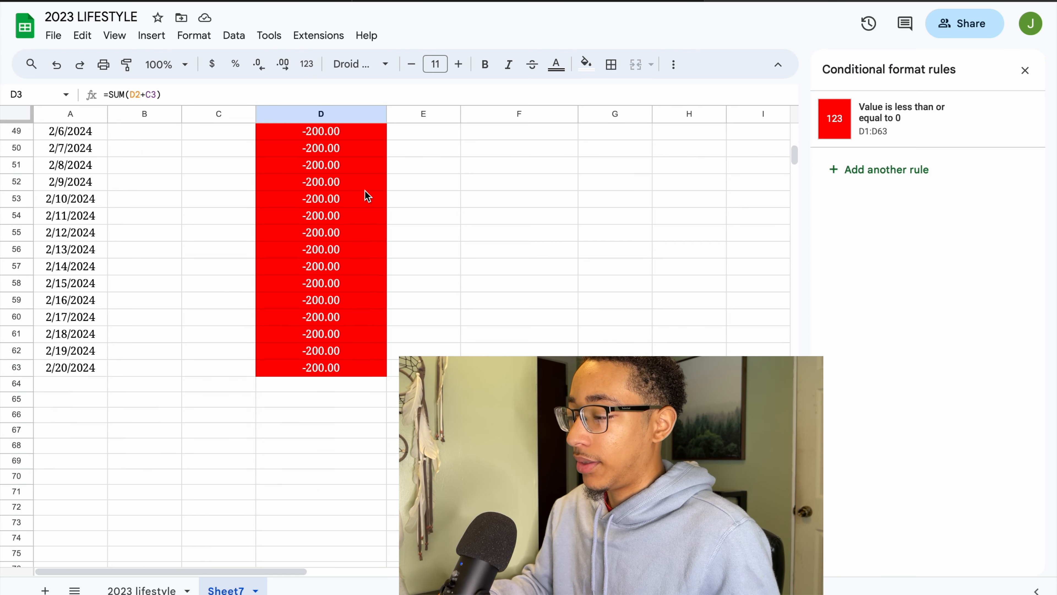
{"action": "left_click", "coordinate": [375, 262]}
{"action": "left_click", "coordinate": [377, 253]}
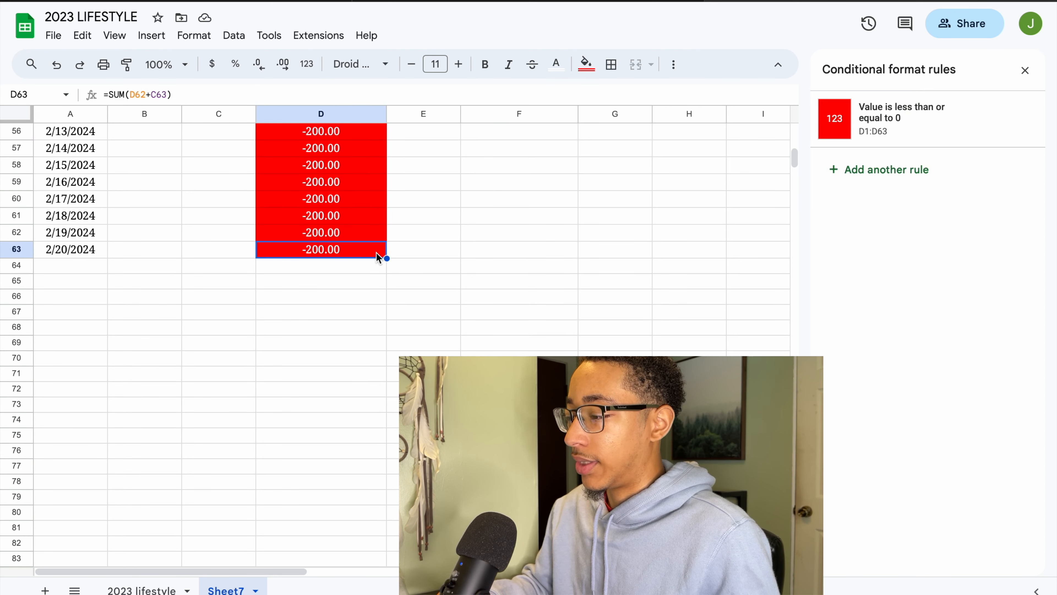
{"action": "left_click_drag", "start_coordinate": [387, 258], "coordinate": [385, 352]}
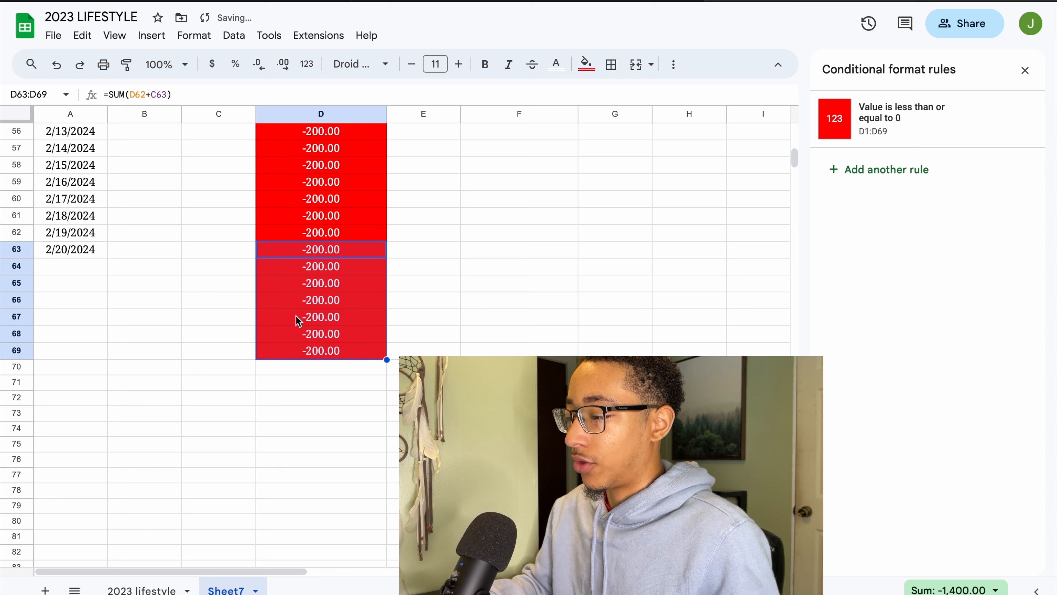
{"action": "scroll", "coordinate": [527, 292], "scroll_direction": "up", "scroll_amount": 15}
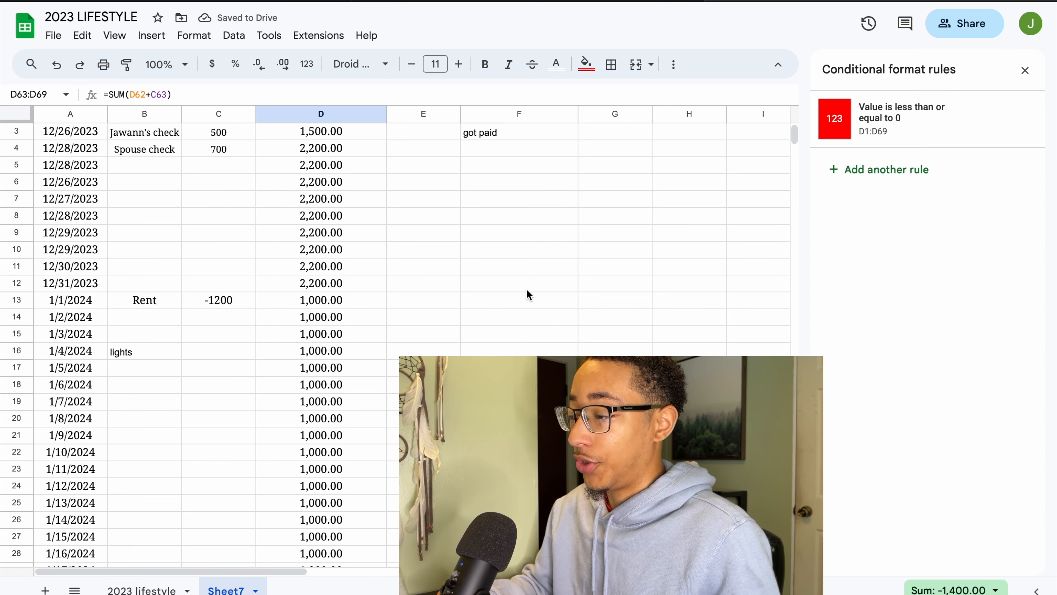
{"action": "left_click", "coordinate": [322, 178]}
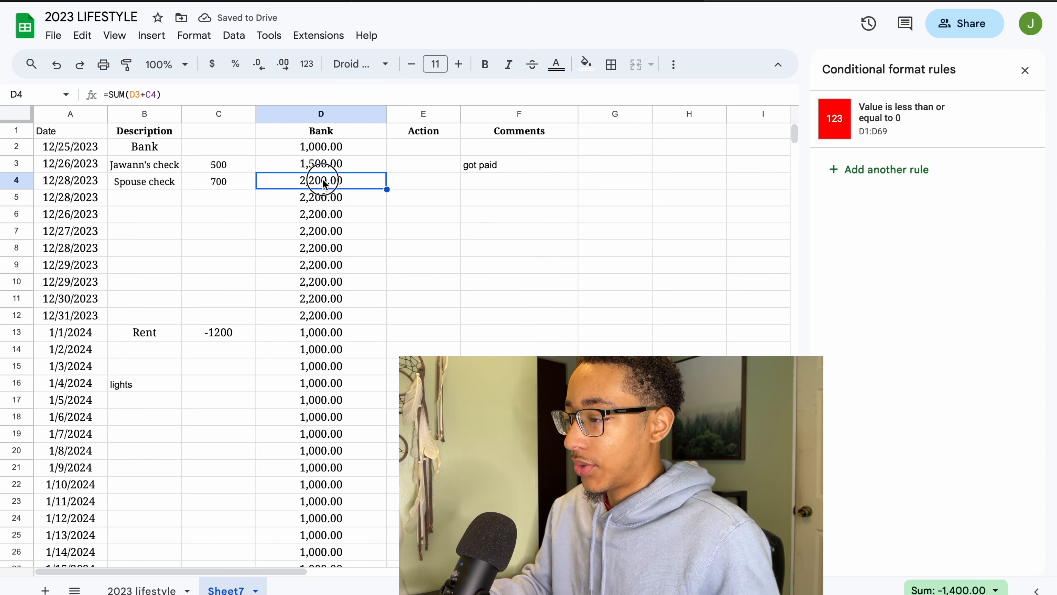
- Inspect the running-balance formulas in D4 and D13, relating the second one to the rent amount in C13
{"action": "double_click", "coordinate": [322, 179]}
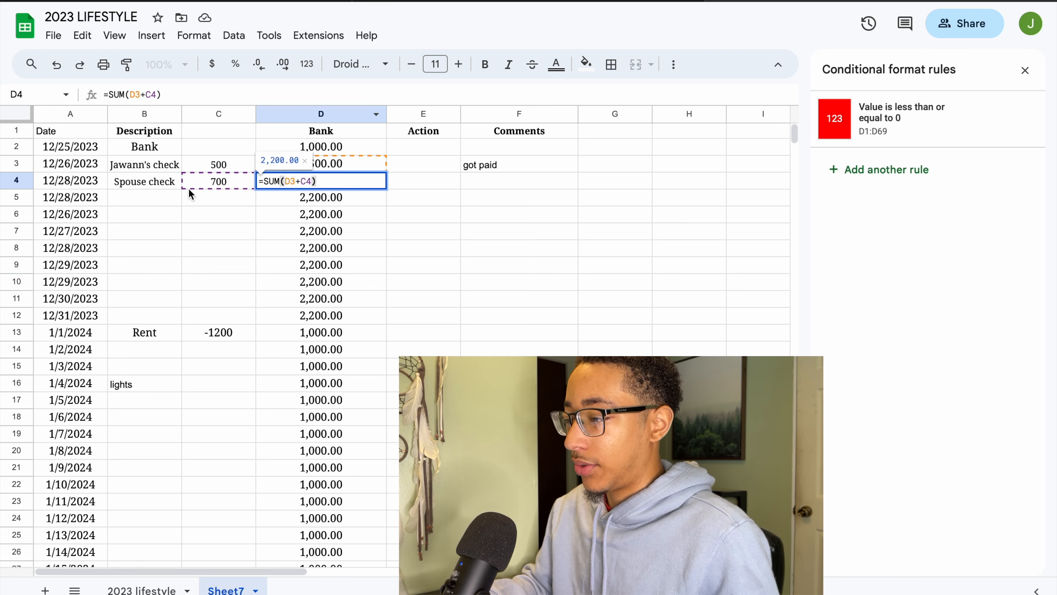
{"action": "left_click", "coordinate": [356, 199]}
{"action": "left_click", "coordinate": [355, 183]}
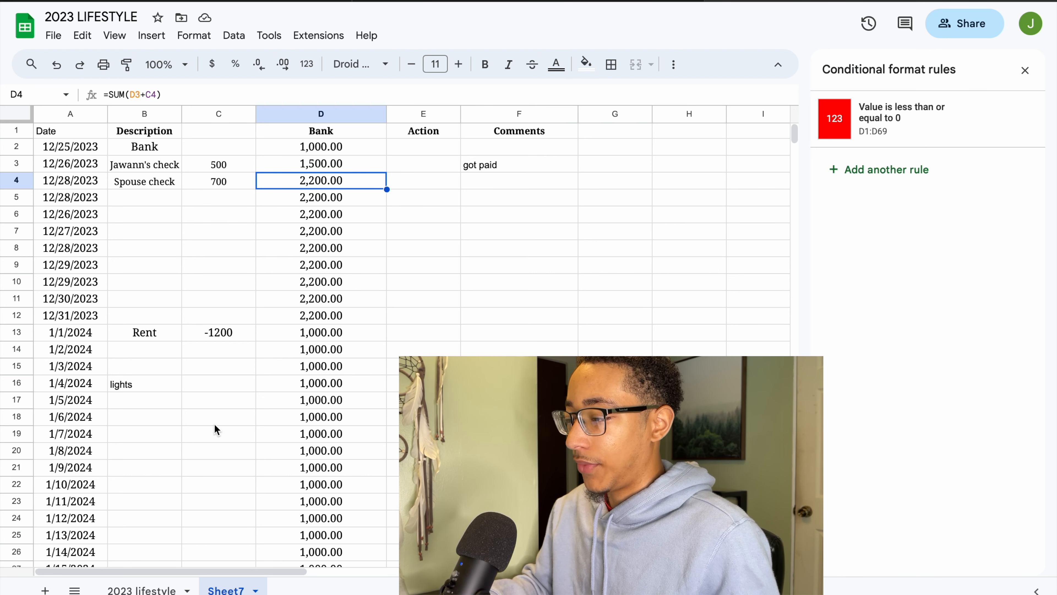
{"action": "left_click", "coordinate": [230, 327]}
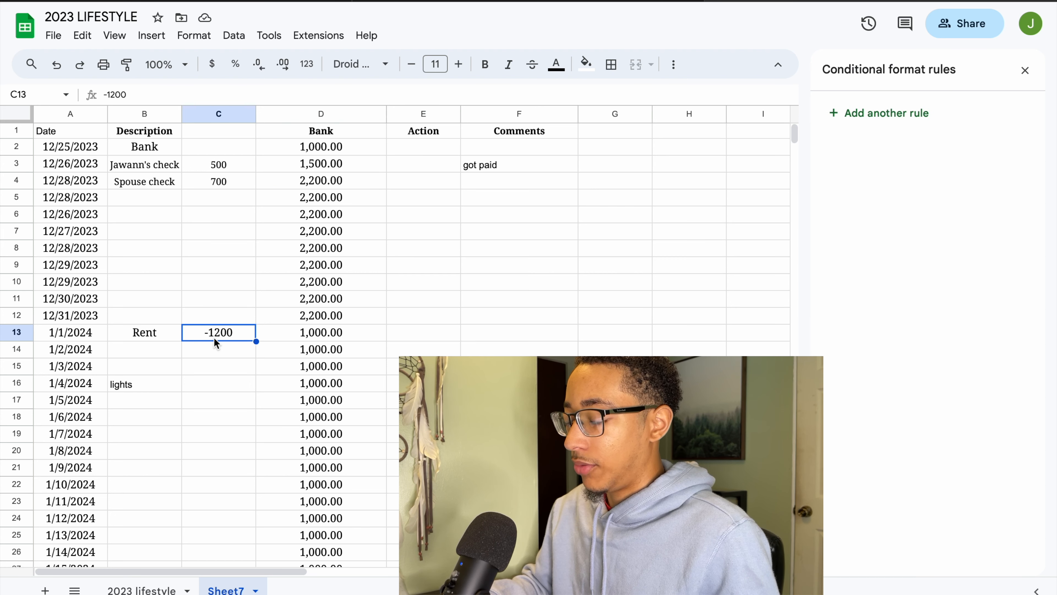
{"action": "left_click", "coordinate": [344, 332]}
{"action": "double_click", "coordinate": [337, 333]}
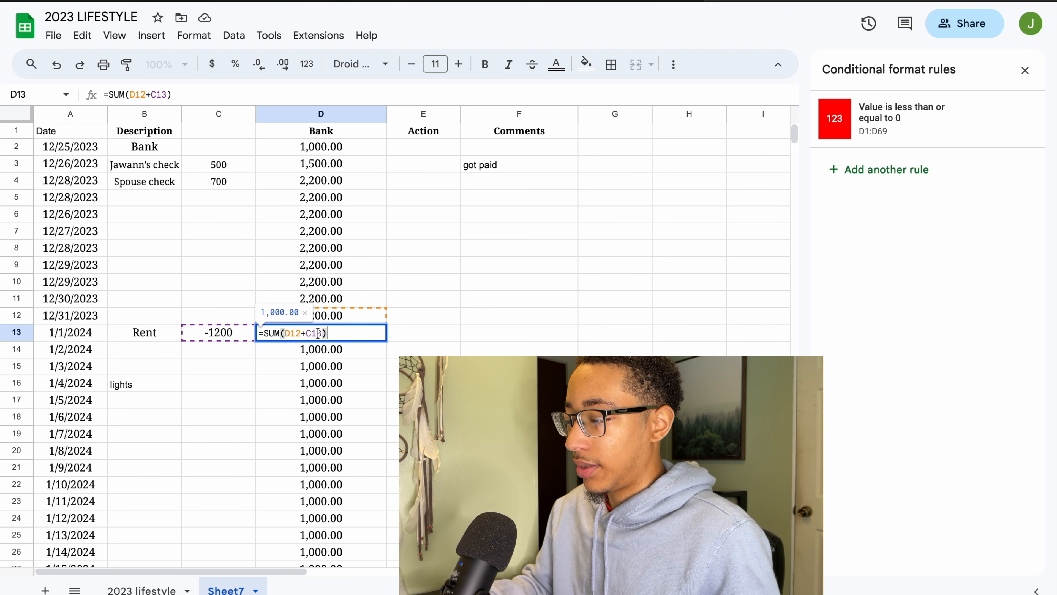
{"action": "key", "text": "Return"}
{"action": "left_click", "coordinate": [342, 334]}
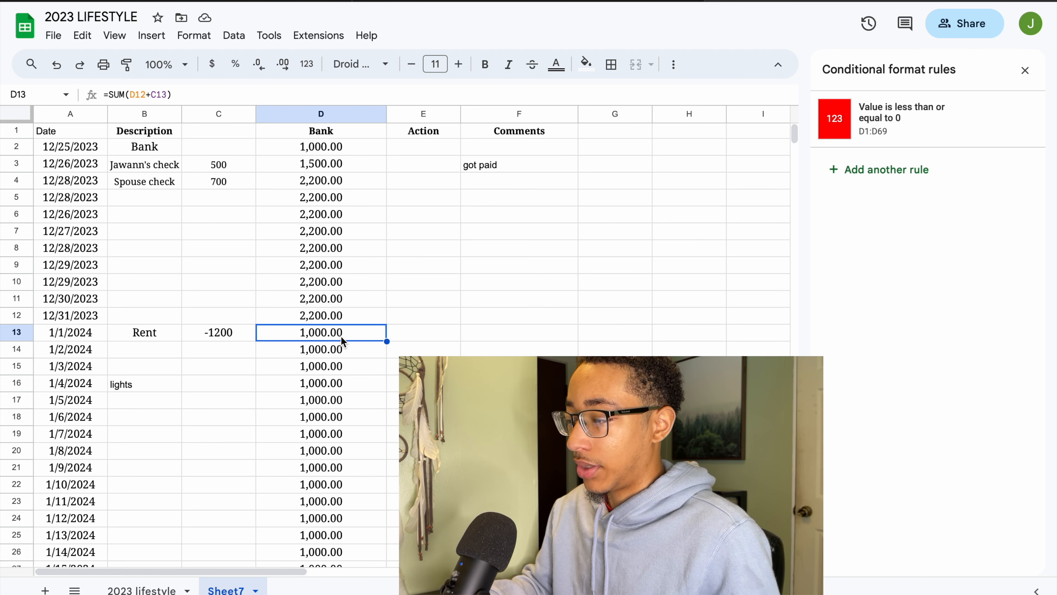
- Enter -200 in C16 as the expense amount for the lights on 1/4/2024
{"action": "scroll", "coordinate": [341, 335], "scroll_direction": "down", "scroll_amount": 2}
{"action": "left_click", "coordinate": [137, 283]}
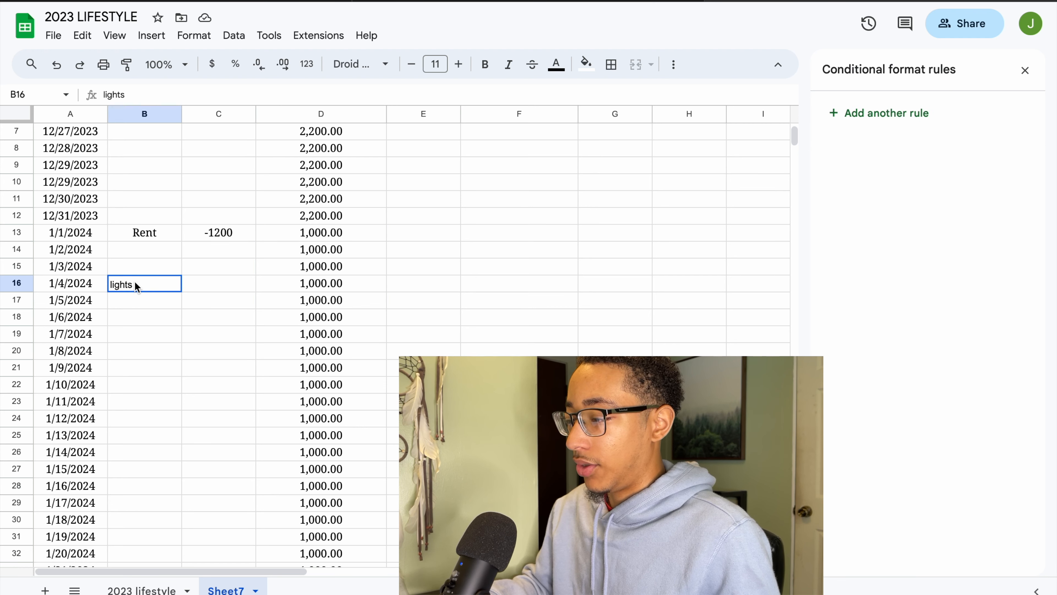
{"action": "double_click", "coordinate": [198, 289]}
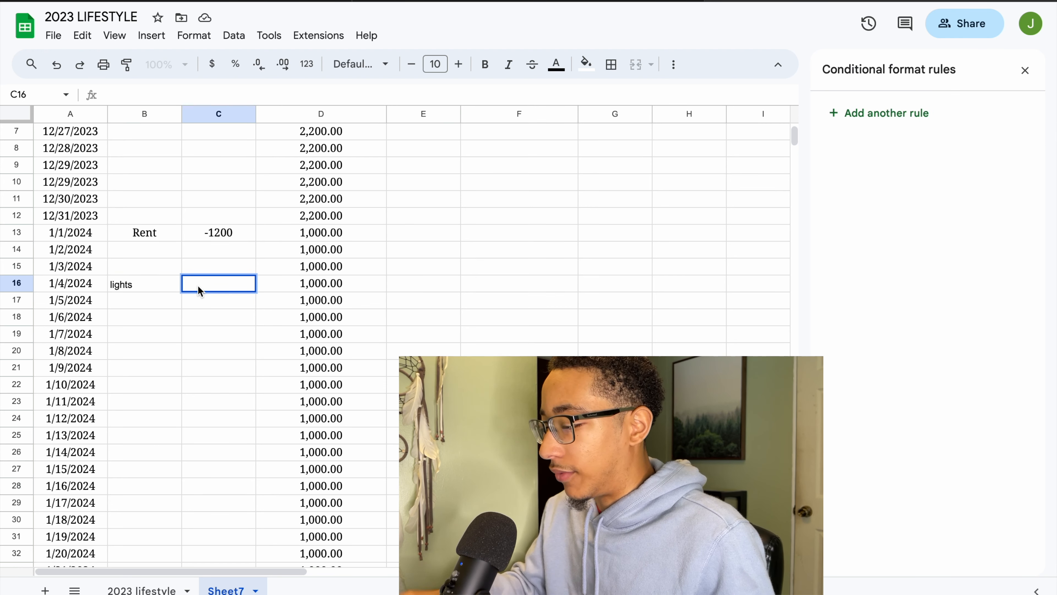
{"action": "type", "text": "-200"}
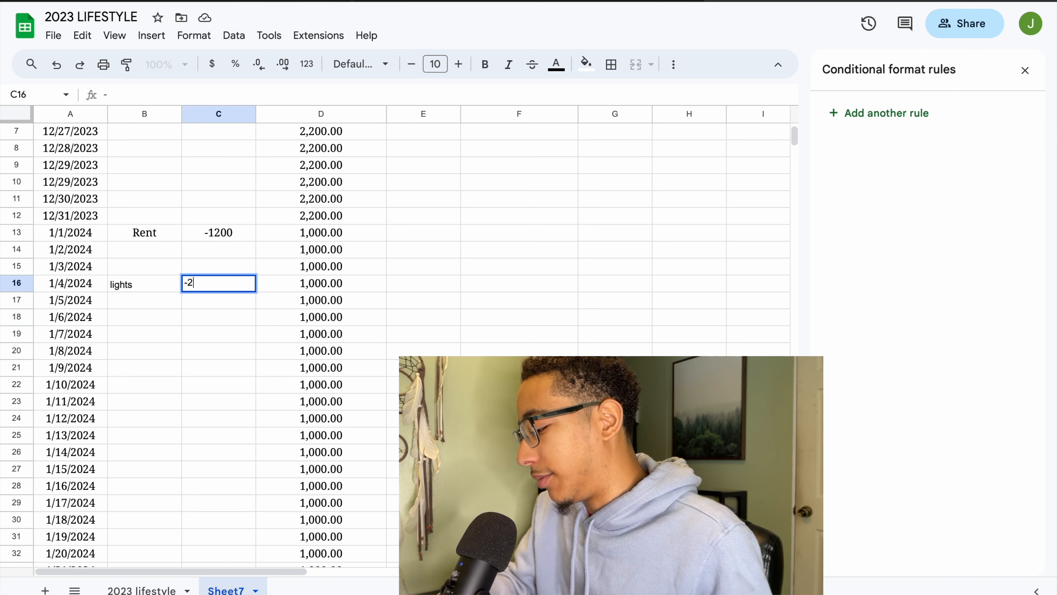
{"action": "key", "text": "Return"}
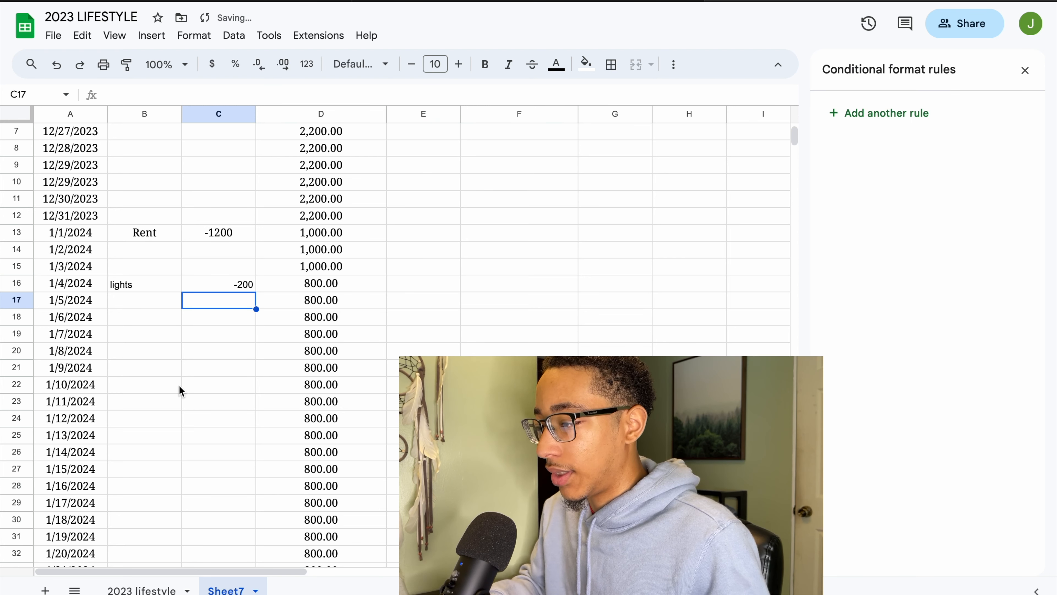
- Review the tracker's entries and Bank column from the December paychecks down through the 2/1/2024 rent
{"action": "scroll", "coordinate": [179, 389], "scroll_direction": "up", "scroll_amount": 3}
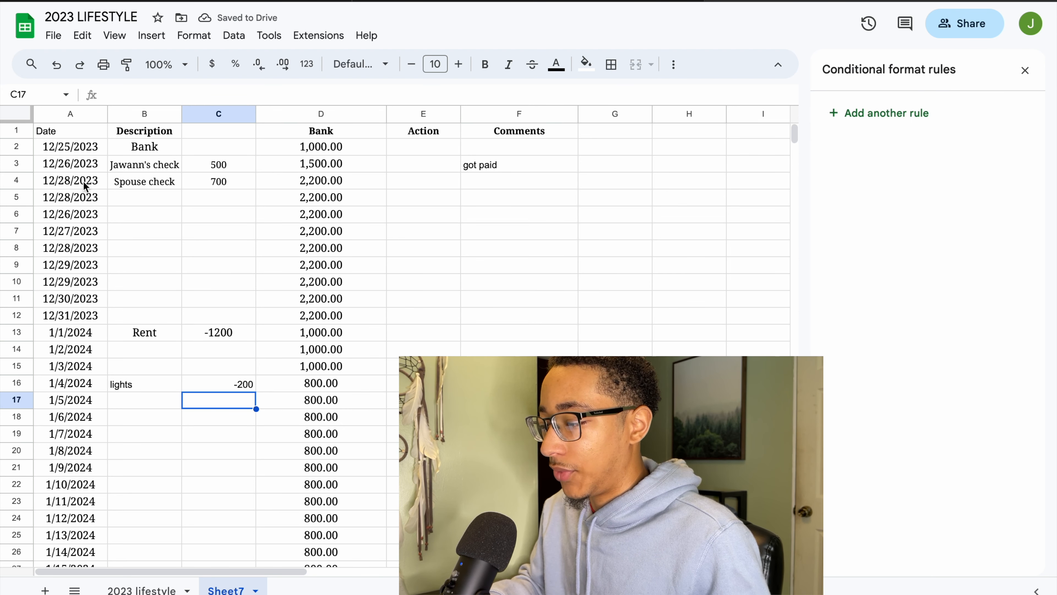
{"action": "scroll", "coordinate": [238, 488], "scroll_direction": "down", "scroll_amount": 3}
{"action": "left_click", "coordinate": [134, 421]}
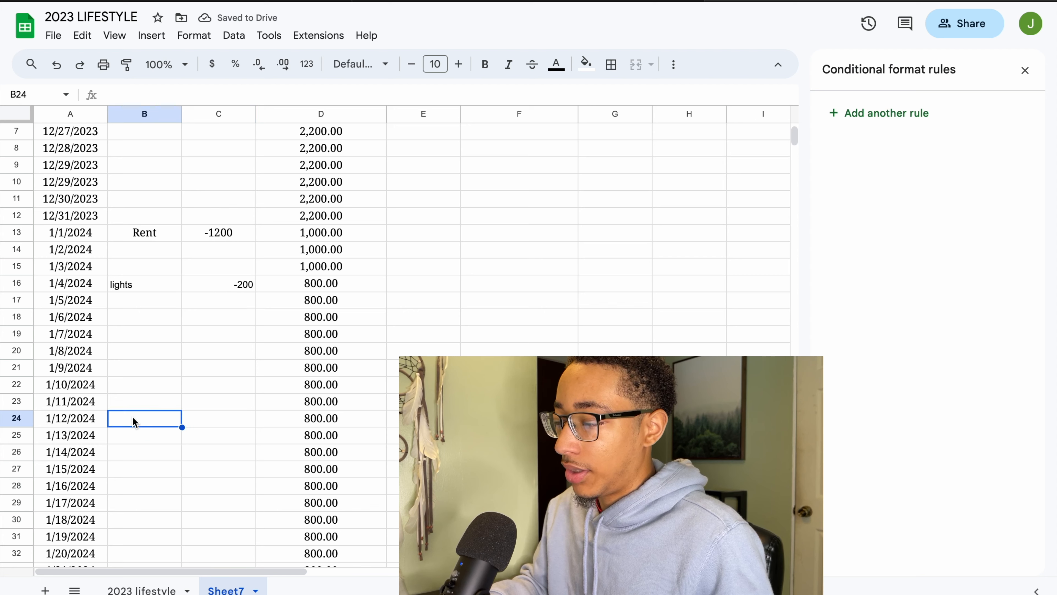
{"action": "scroll", "coordinate": [180, 287], "scroll_direction": "up", "scroll_amount": 3}
{"action": "scroll", "coordinate": [180, 287], "scroll_direction": "down", "scroll_amount": 2}
{"action": "scroll", "coordinate": [179, 287], "scroll_direction": "up", "scroll_amount": 2}
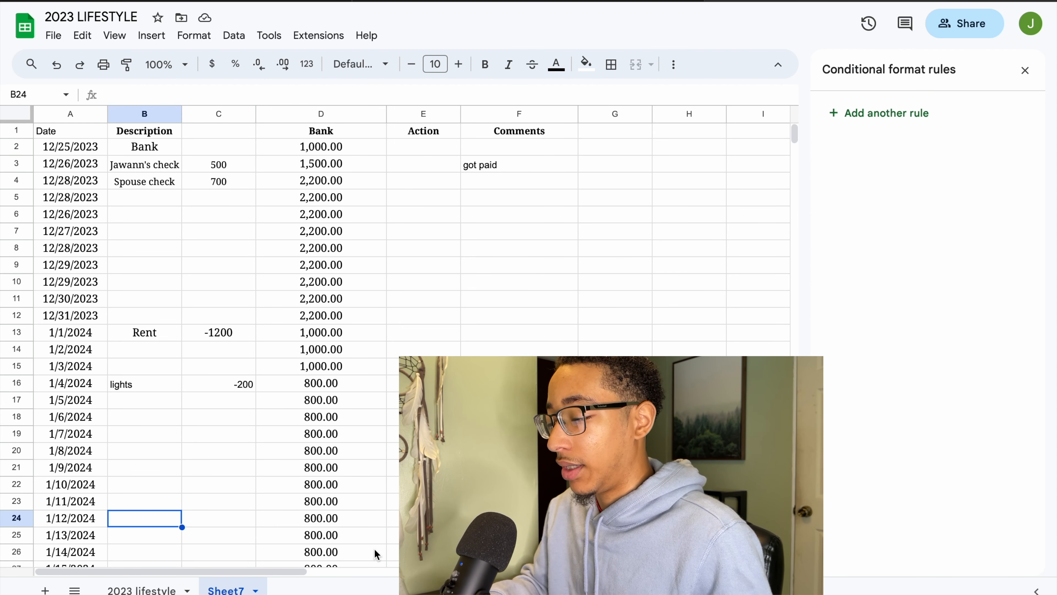
{"action": "scroll", "coordinate": [374, 552], "scroll_direction": "down", "scroll_amount": 5}
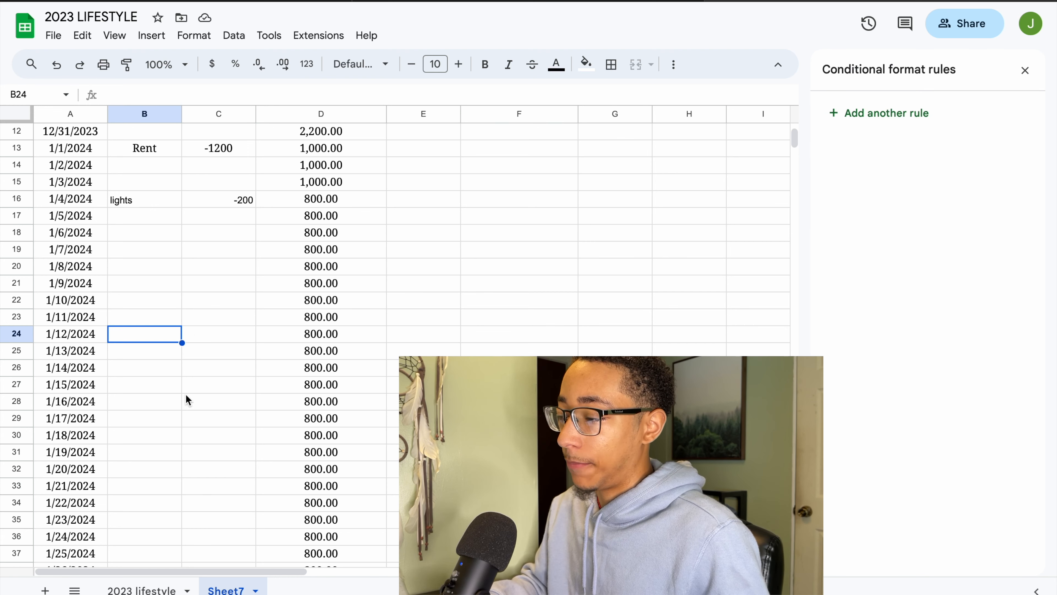
{"action": "scroll", "coordinate": [193, 404], "scroll_direction": "down", "scroll_amount": 6}
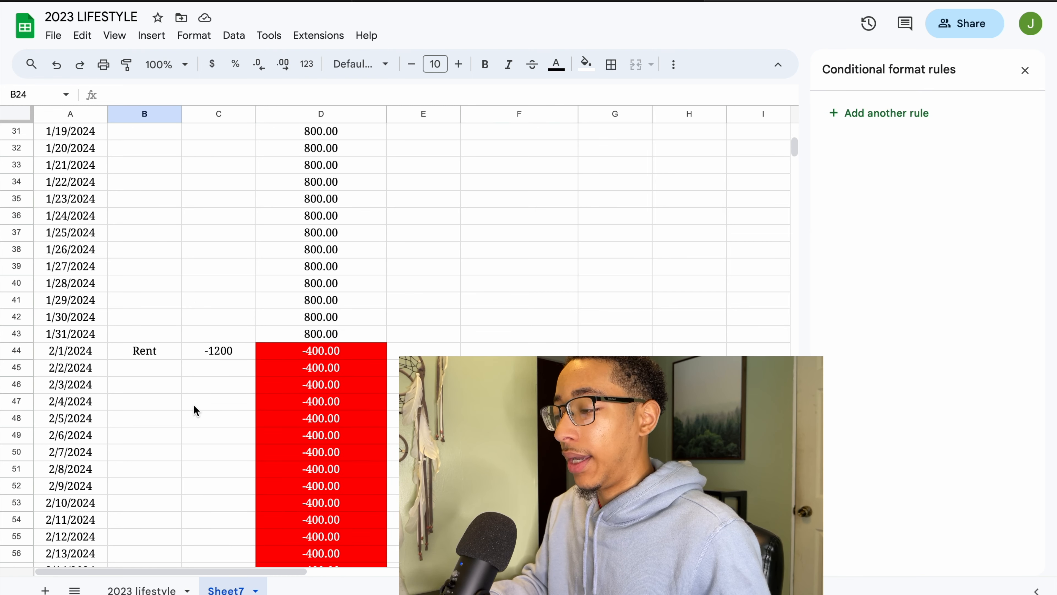
- Set the Bank column's conditional formatting rule on D1:D69 to apply to values less than or equal to 50
{"action": "left_click", "coordinate": [310, 338]}
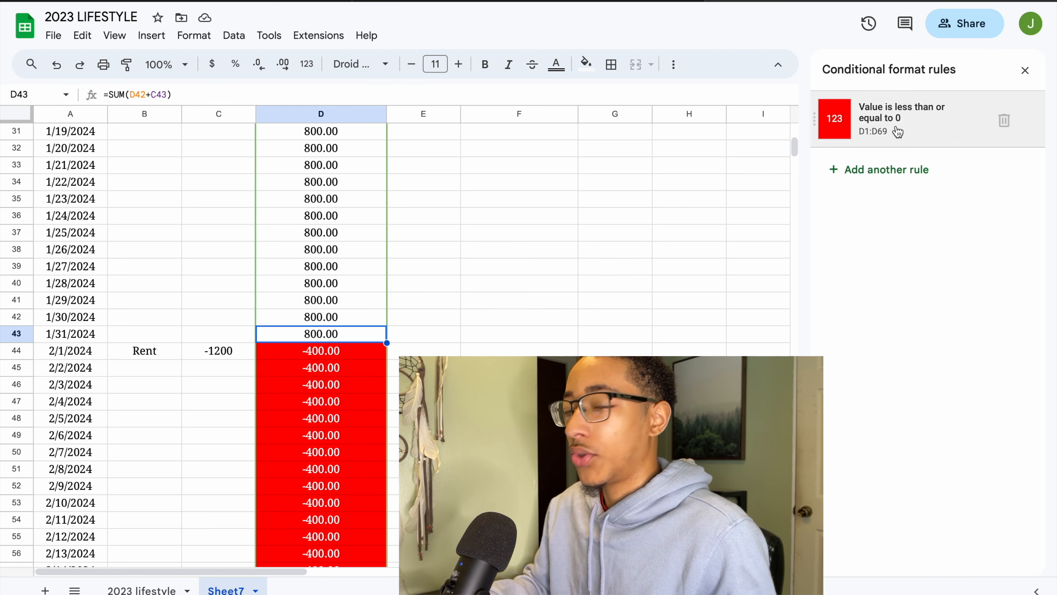
{"action": "left_click", "coordinate": [193, 38]}
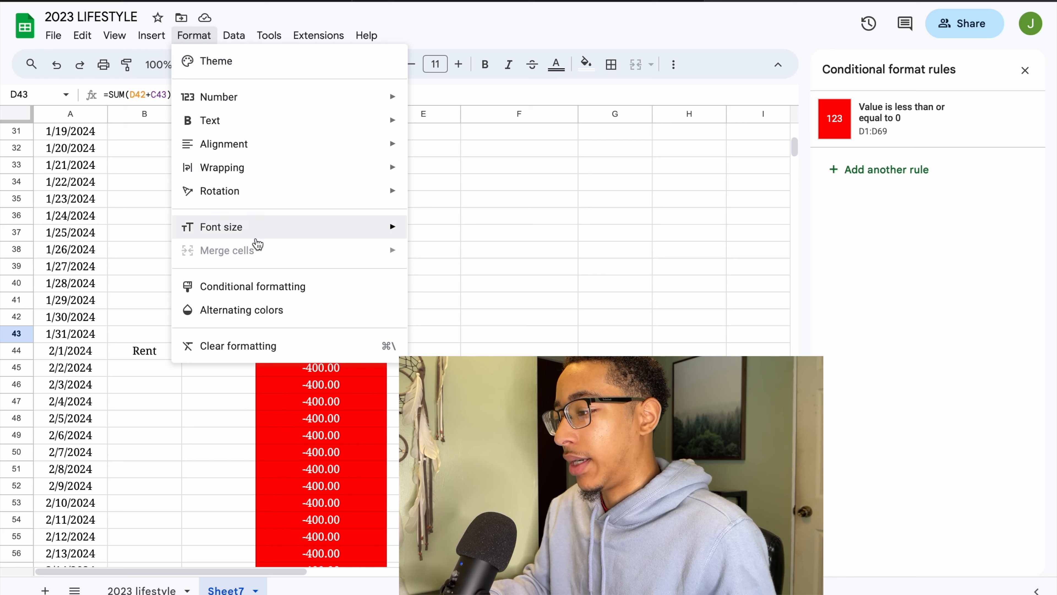
{"action": "left_click", "coordinate": [895, 246]}
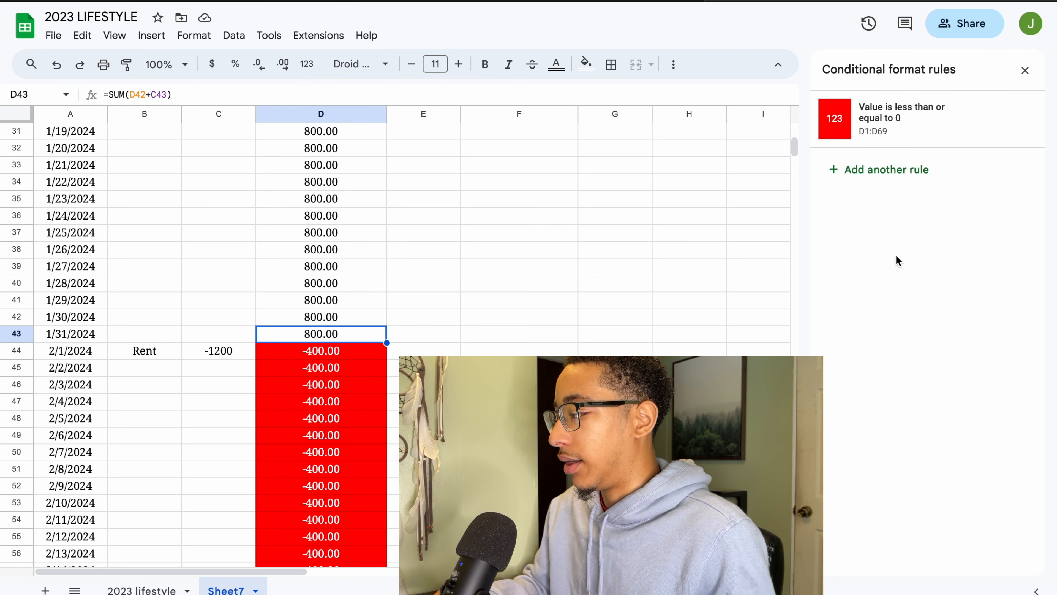
{"action": "left_click", "coordinate": [883, 111]}
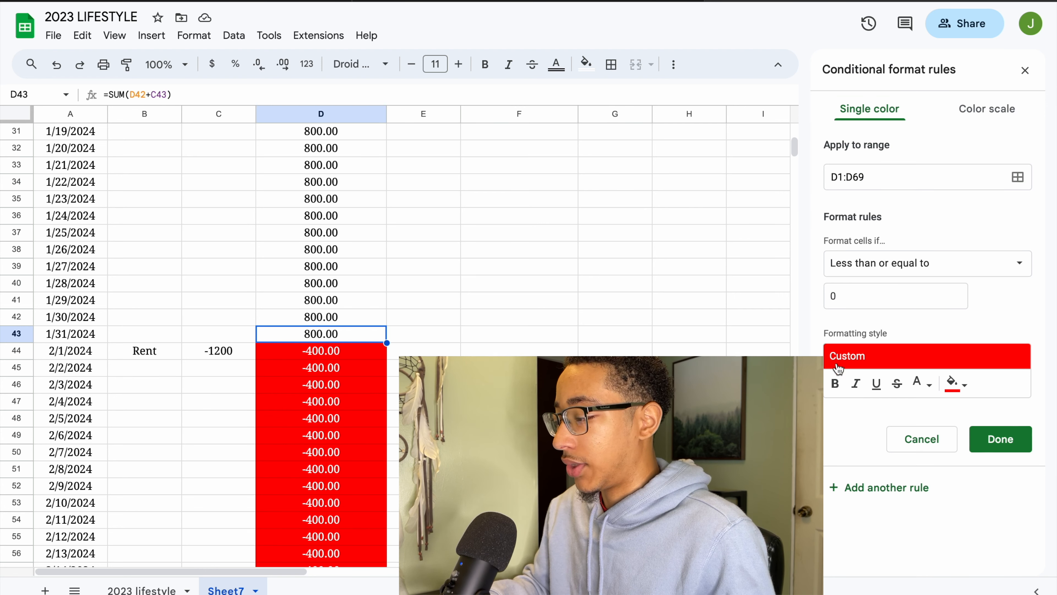
{"action": "double_click", "coordinate": [836, 296]}
{"action": "type", "text": "50"}
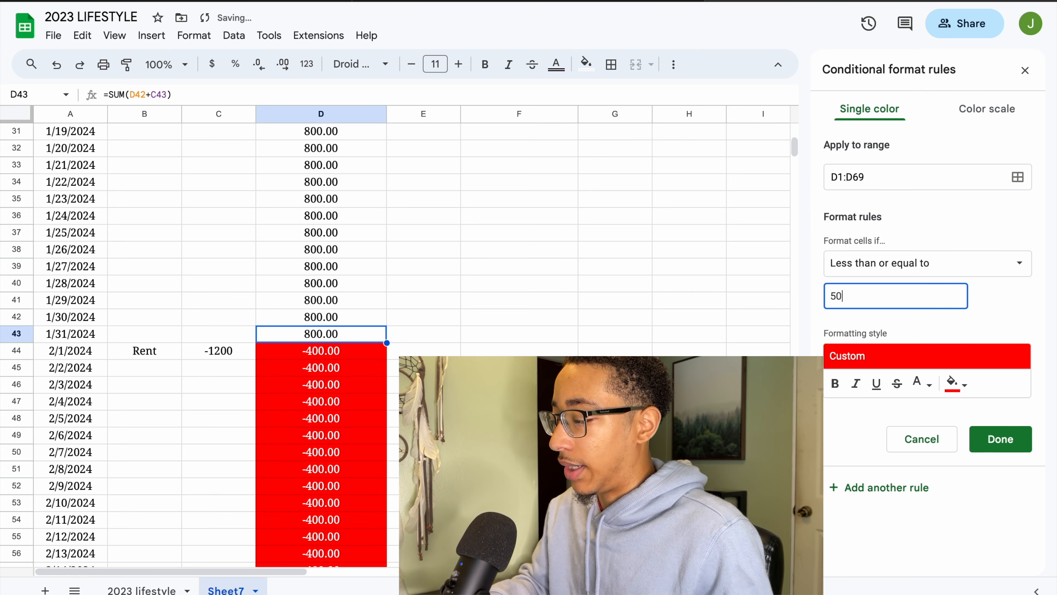
{"action": "left_click", "coordinate": [842, 429]}
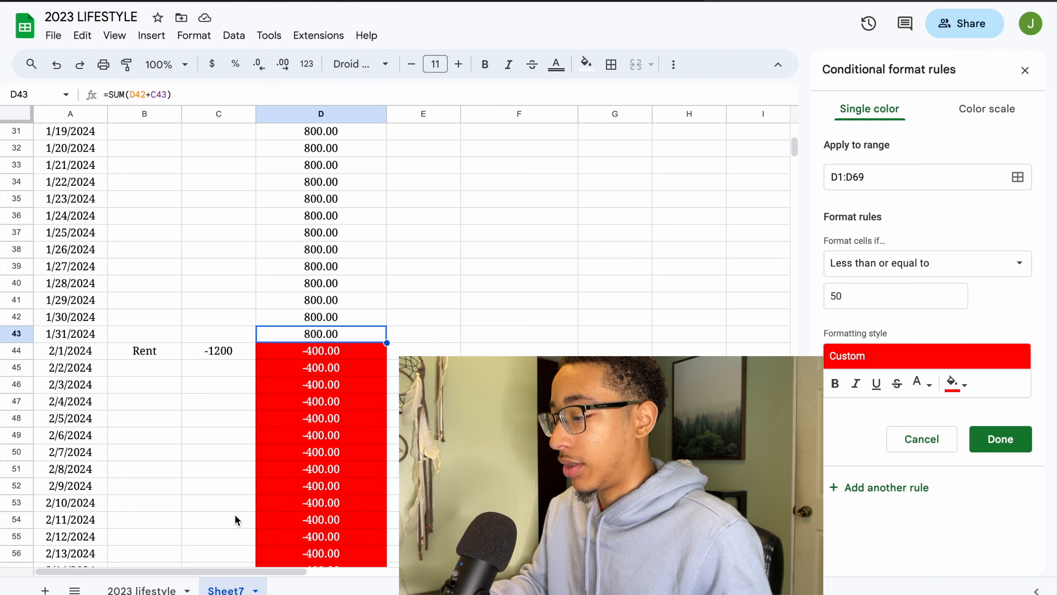
- Record a paycheck for 1/15/2024 with the description "my check" in B27 and the amount 500 in C27
{"action": "scroll", "coordinate": [203, 510], "scroll_direction": "down", "scroll_amount": 2}
{"action": "scroll", "coordinate": [203, 509], "scroll_direction": "up", "scroll_amount": 1}
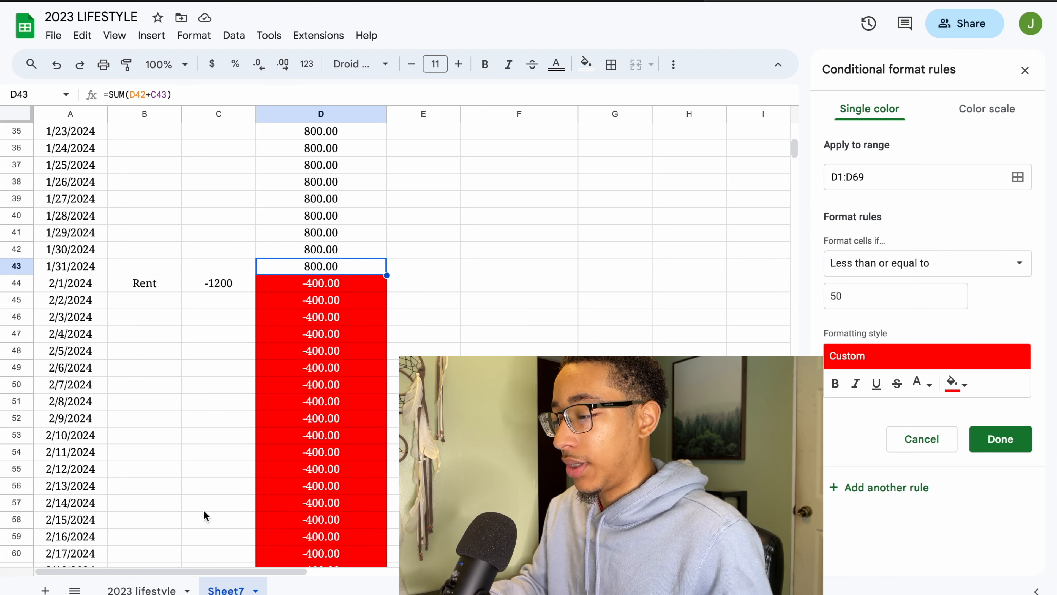
{"action": "scroll", "coordinate": [210, 287], "scroll_direction": "up", "scroll_amount": 4}
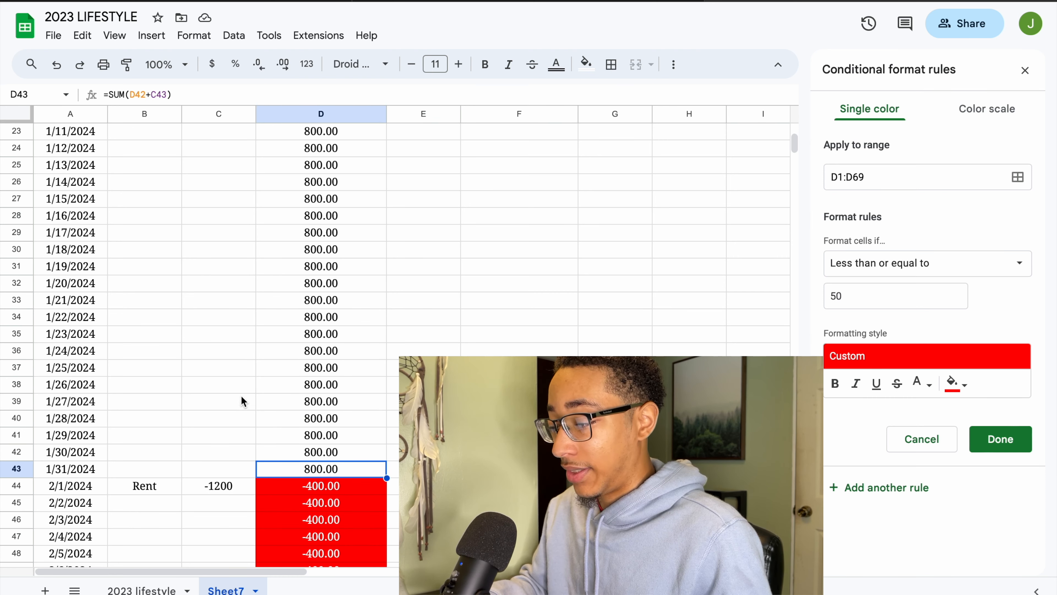
{"action": "scroll", "coordinate": [278, 332], "scroll_direction": "up", "scroll_amount": 5}
{"action": "scroll", "coordinate": [278, 331], "scroll_direction": "down", "scroll_amount": 3}
{"action": "left_click", "coordinate": [144, 335]}
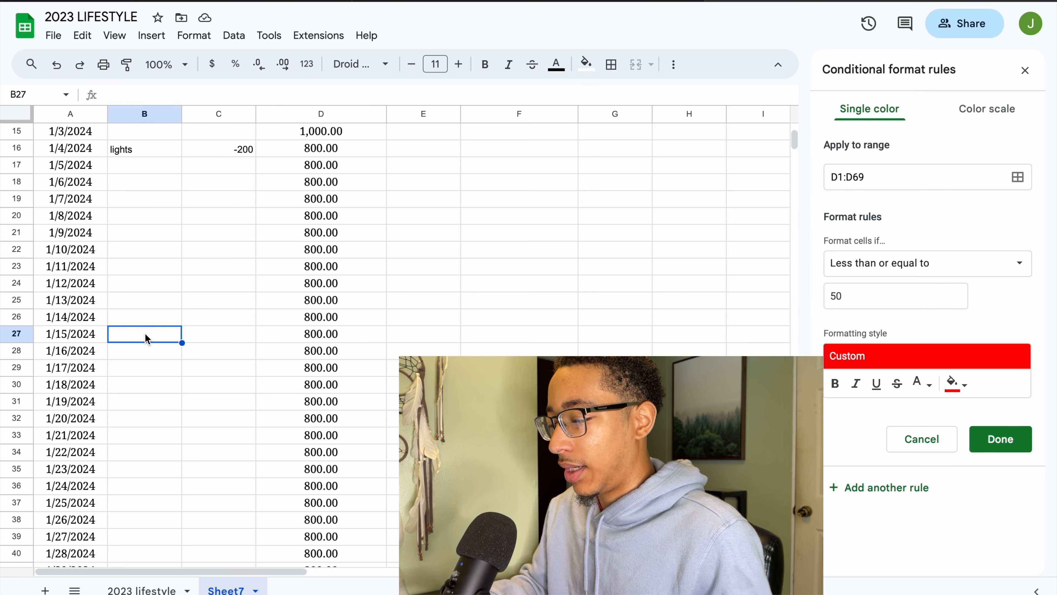
{"action": "double_click", "coordinate": [145, 335]}
{"action": "type", "text": "my check"}
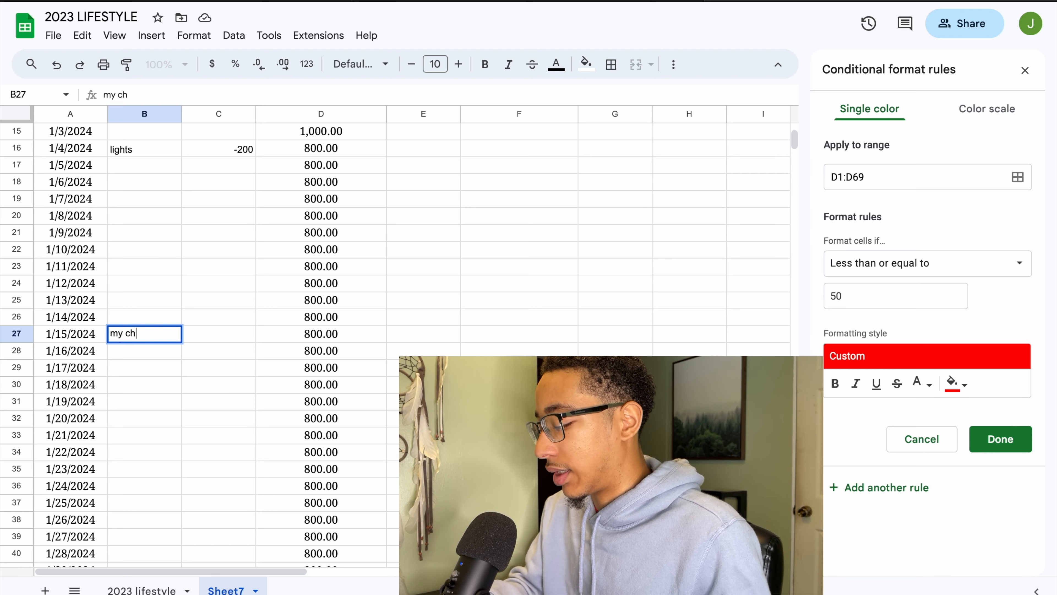
{"action": "key", "text": "BackSpace"}
{"action": "key", "text": "BackSpace"}
{"action": "type", "text": "ck"}
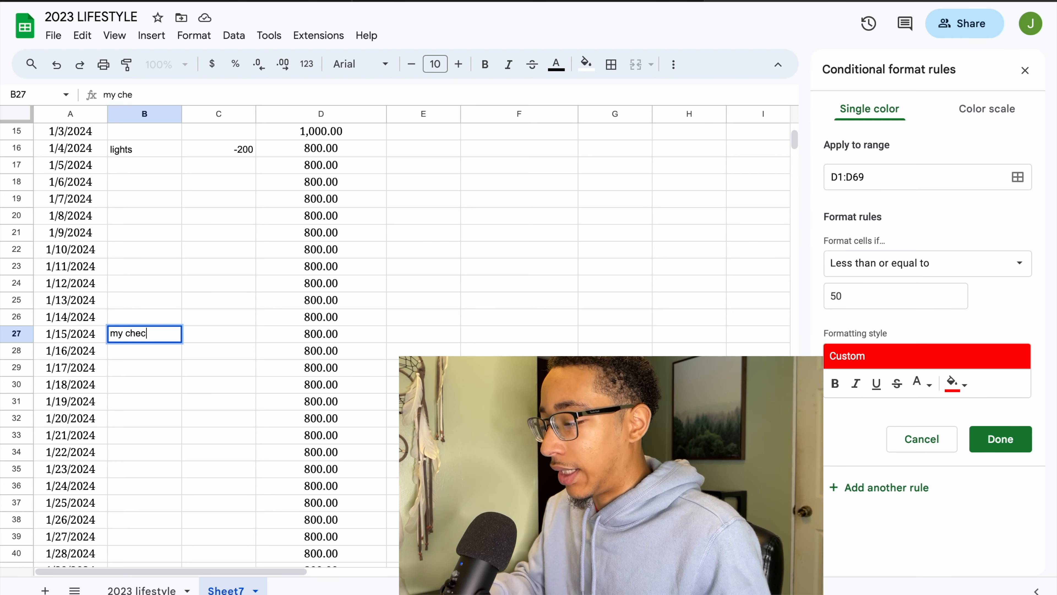
{"action": "double_click", "coordinate": [197, 339]}
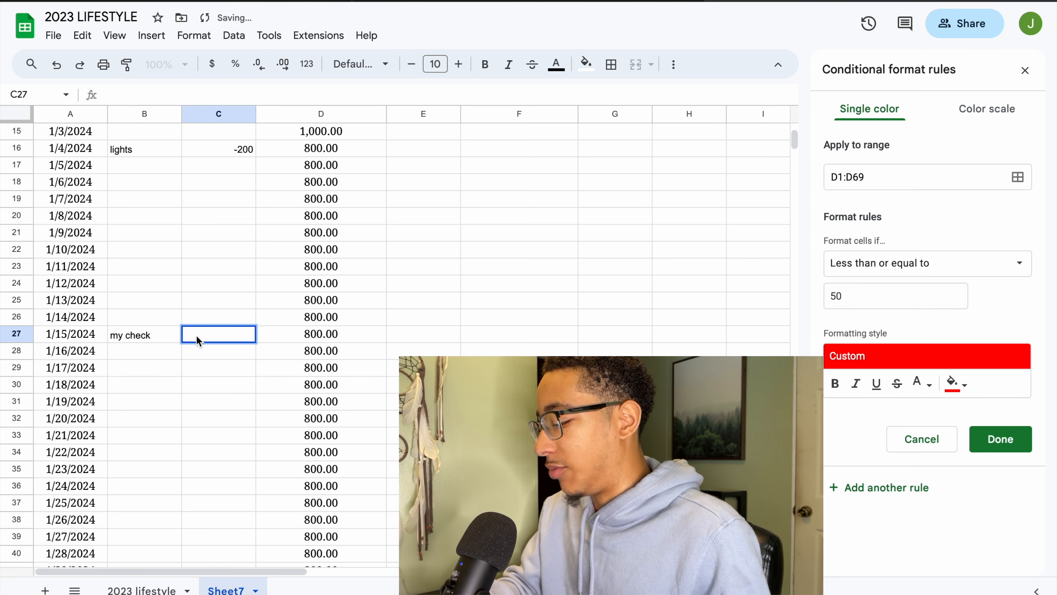
{"action": "type", "text": "500"}
{"action": "key", "text": "Return"}
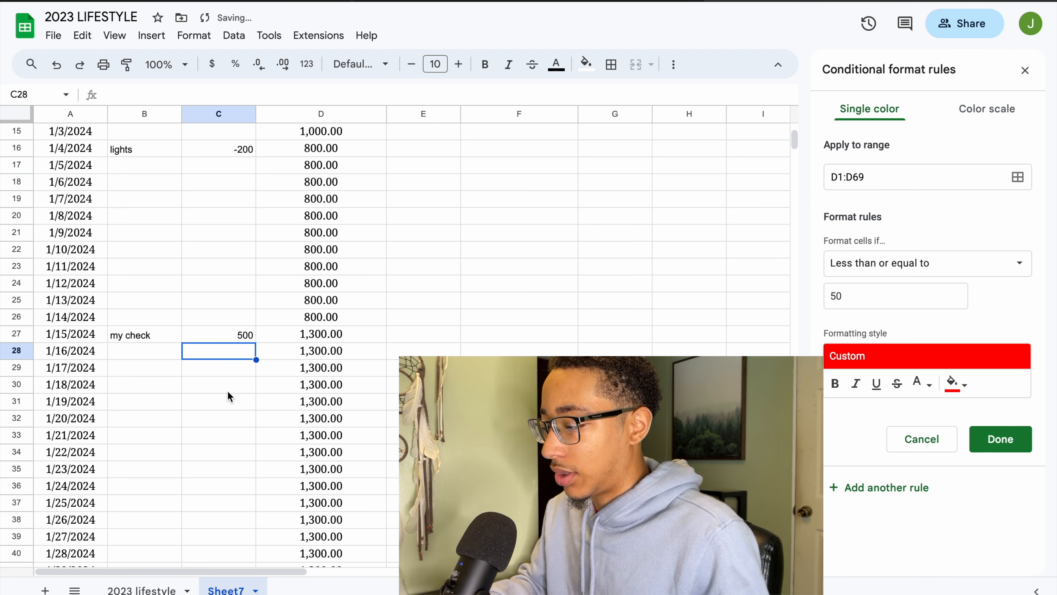
- Check the running balance in D27 and follow it down past the 2/1/2024 rent to D45
{"action": "left_click", "coordinate": [294, 338]}
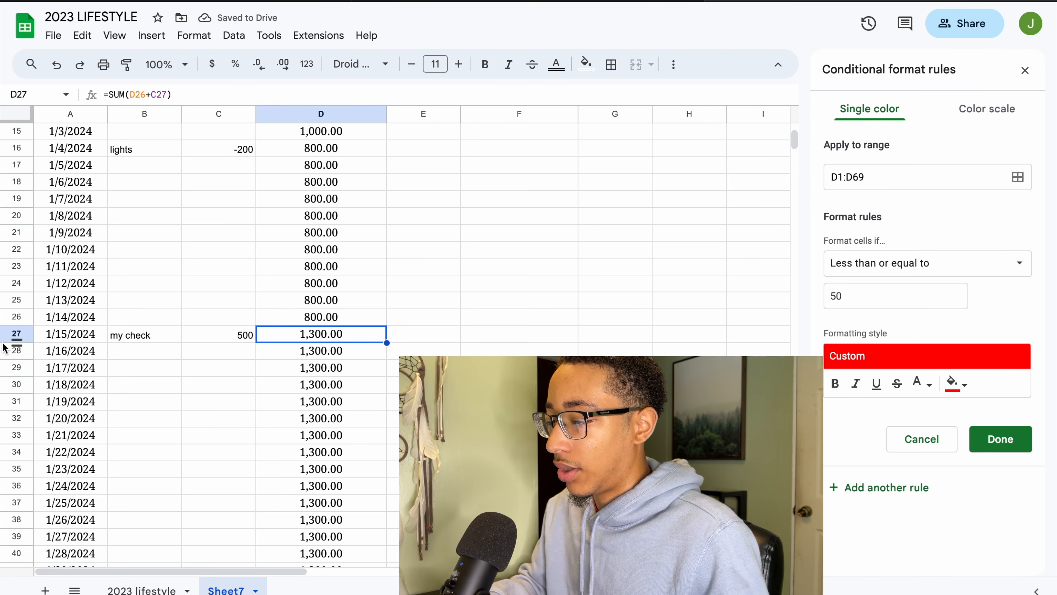
{"action": "scroll", "coordinate": [256, 412], "scroll_direction": "down", "scroll_amount": 5}
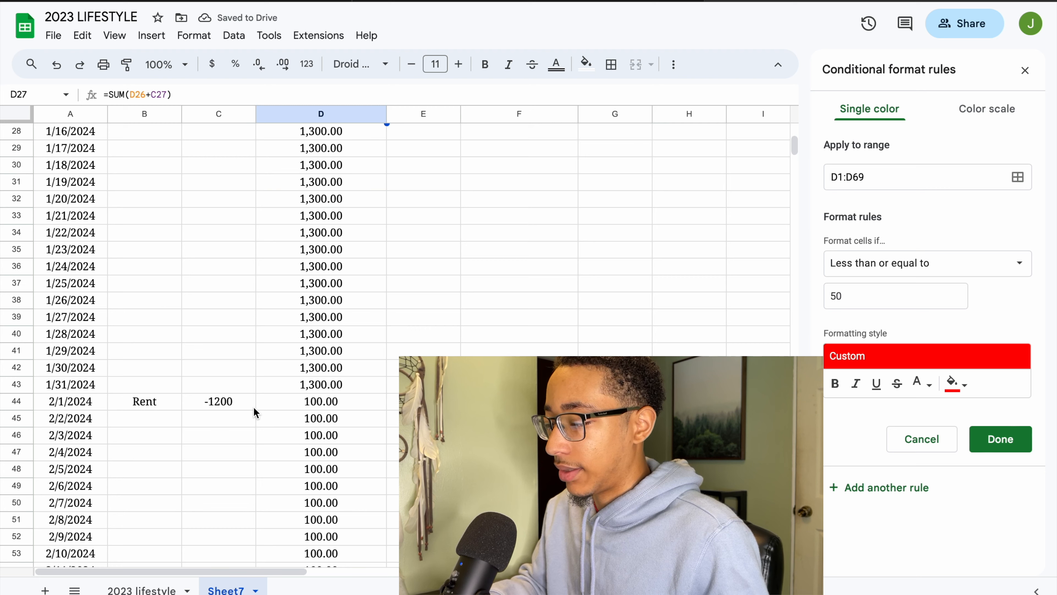
{"action": "scroll", "coordinate": [256, 412], "scroll_direction": "down", "scroll_amount": 6}
{"action": "scroll", "coordinate": [255, 412], "scroll_direction": "up", "scroll_amount": 2}
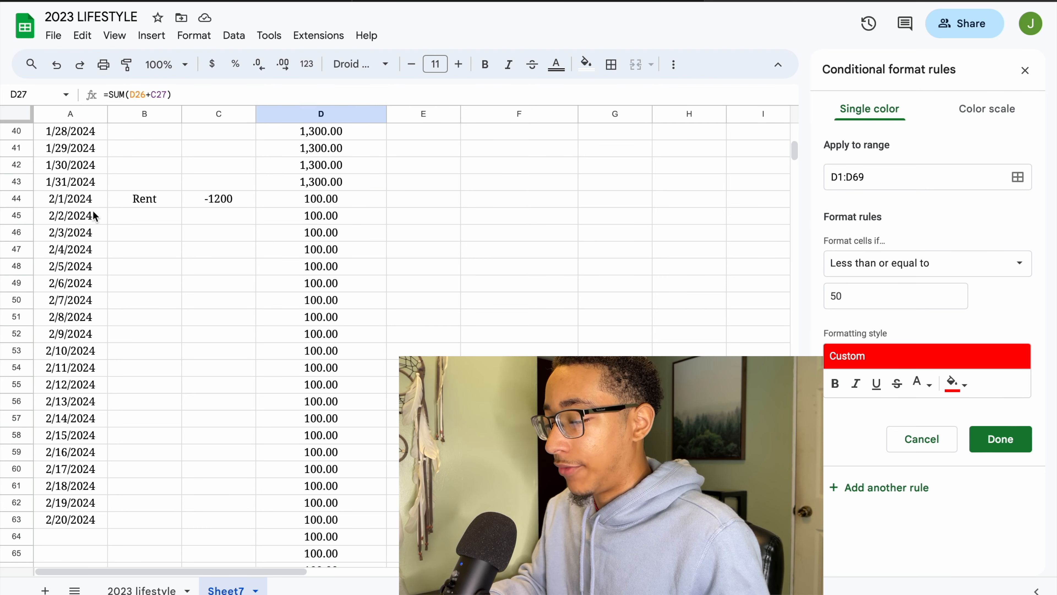
{"action": "left_click", "coordinate": [147, 220]}
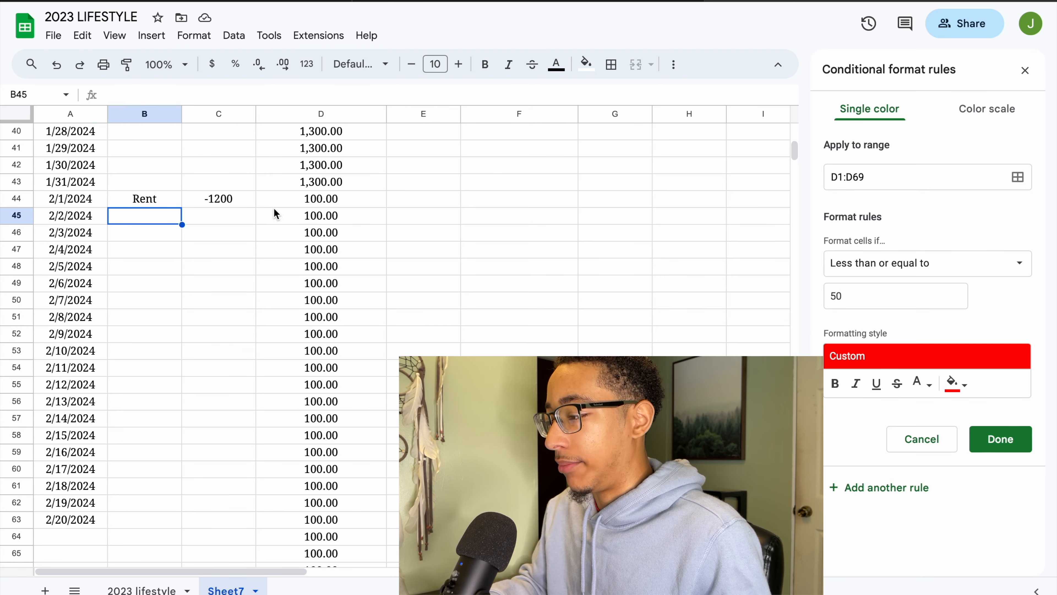
{"action": "left_click", "coordinate": [299, 219]}
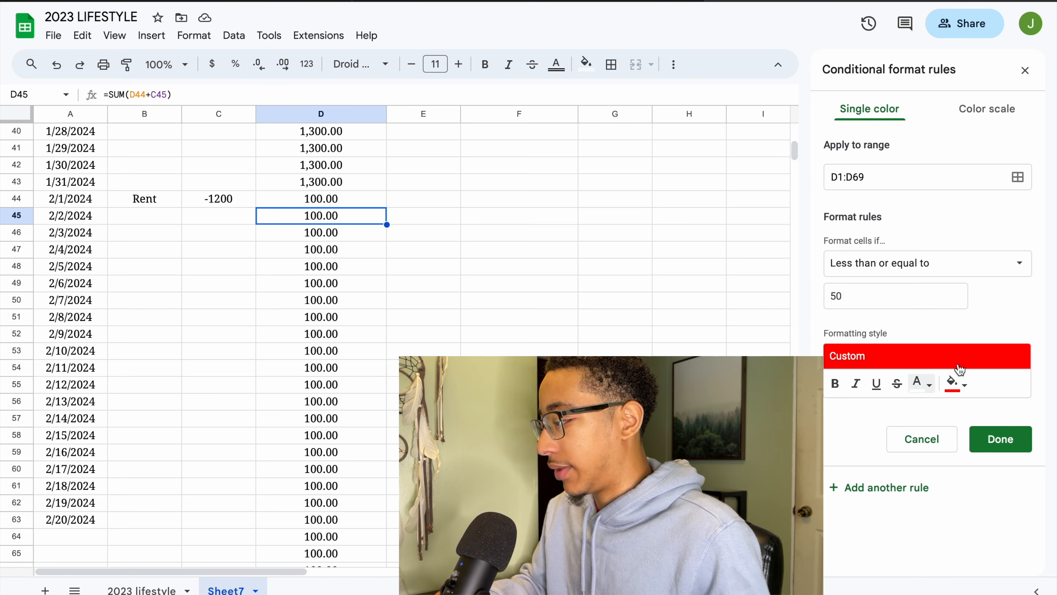
- Set the conditional formatting threshold for D1:D69 to less than or equal to 100, save the rule and reopen it
{"action": "left_click", "coordinate": [855, 297]}
{"action": "left_click_drag", "start_coordinate": [854, 296], "coordinate": [830, 295]}
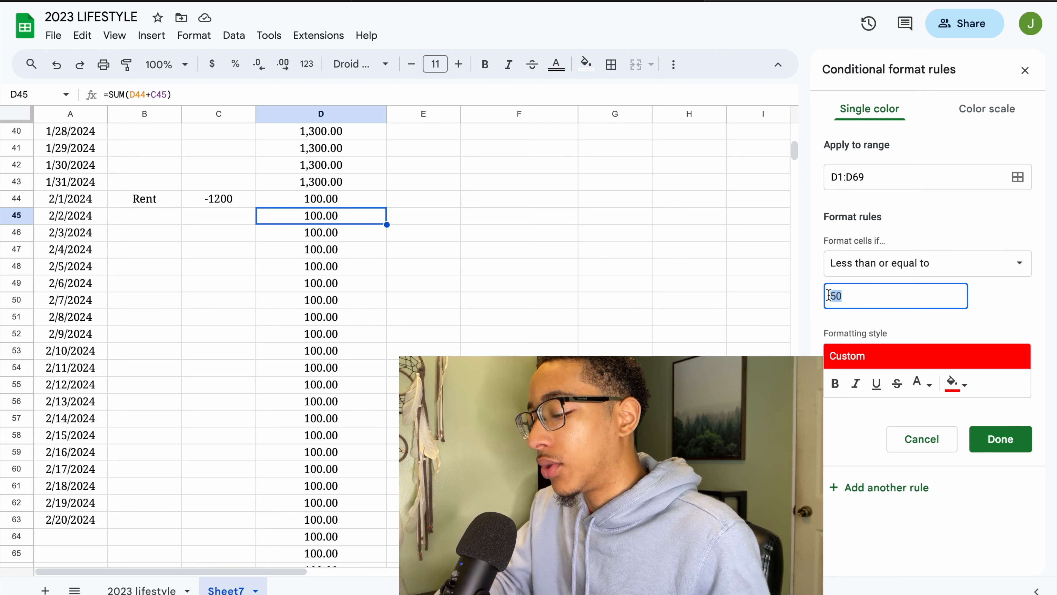
{"action": "type", "text": "100"}
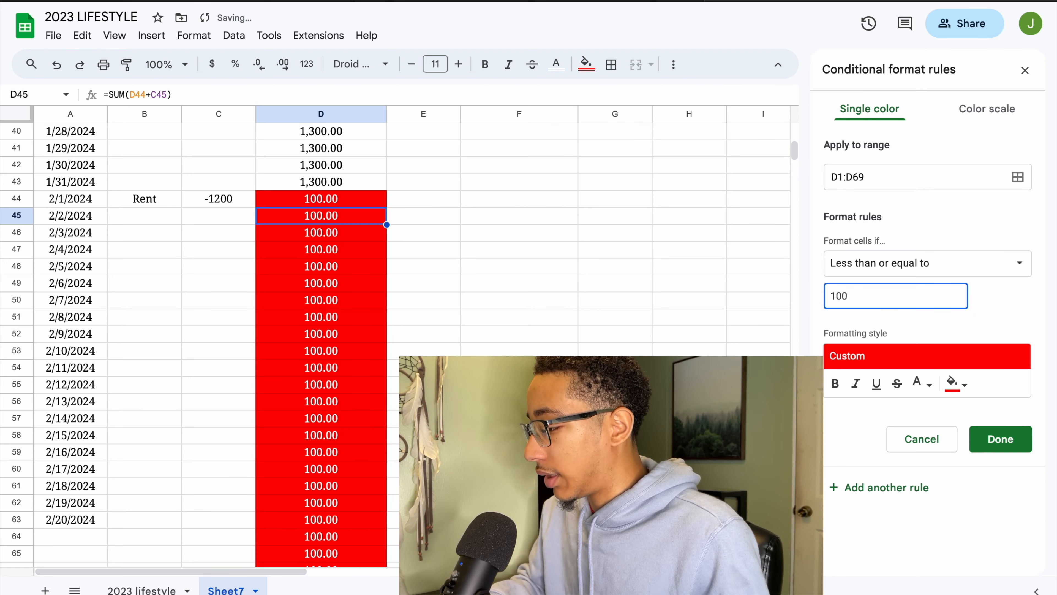
{"action": "left_click", "coordinate": [1011, 438]}
{"action": "left_click", "coordinate": [925, 138]}
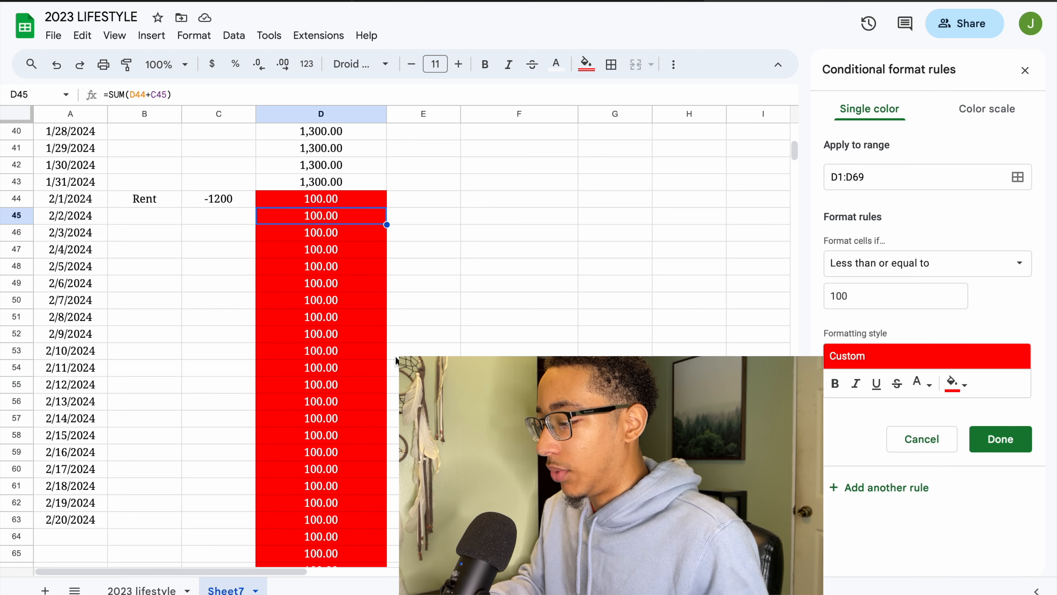
- Extend the running balance formula from D69 down to D75, then check the range of the conditional formatting rule and save it
{"action": "scroll", "coordinate": [396, 356], "scroll_direction": "down", "scroll_amount": 4}
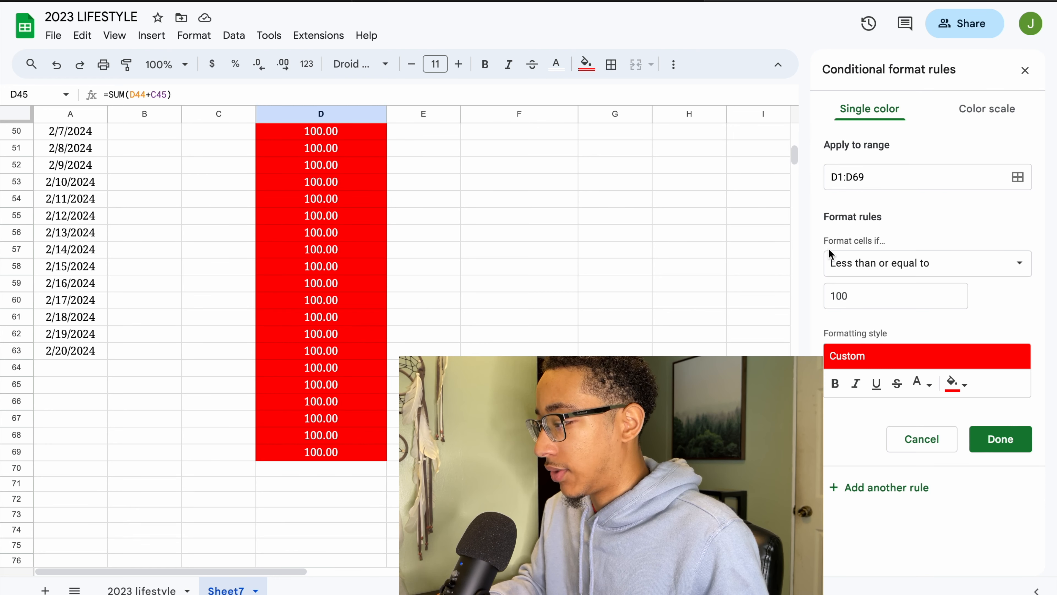
{"action": "left_click", "coordinate": [319, 452]}
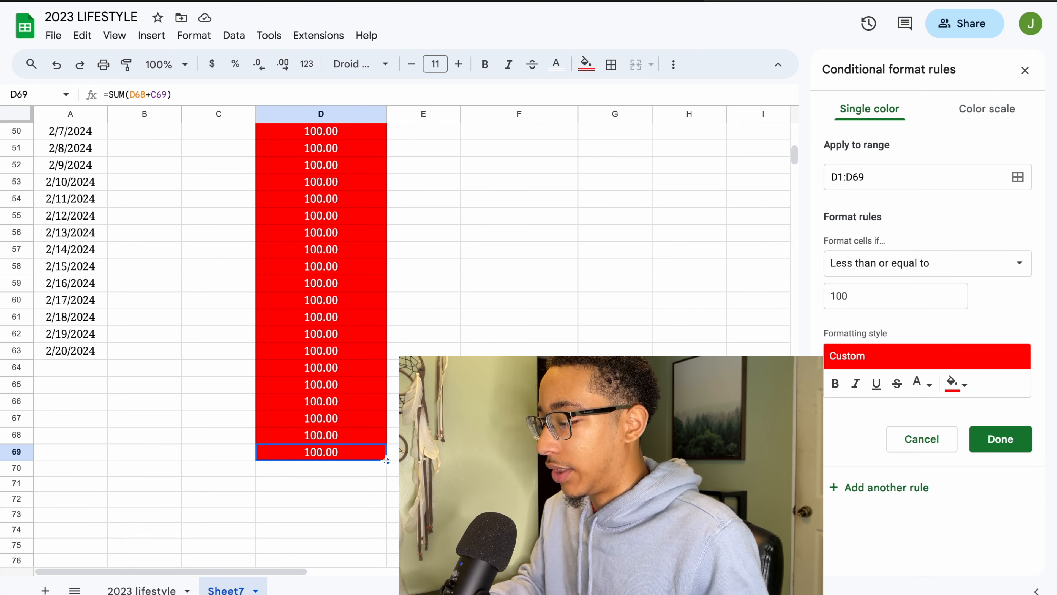
{"action": "left_click_drag", "start_coordinate": [386, 460], "coordinate": [385, 557]}
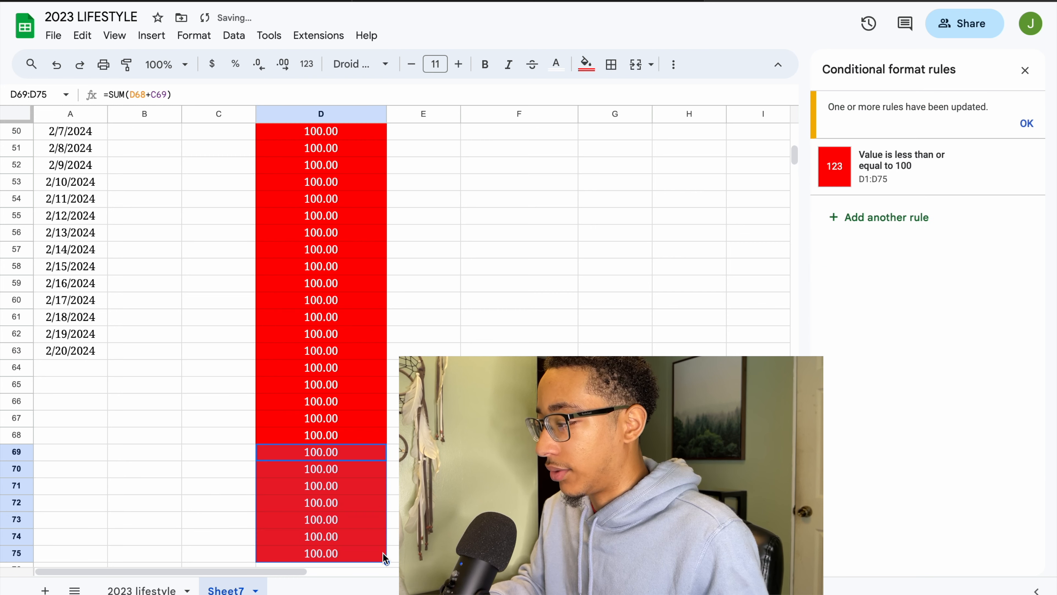
{"action": "left_click", "coordinate": [897, 186]}
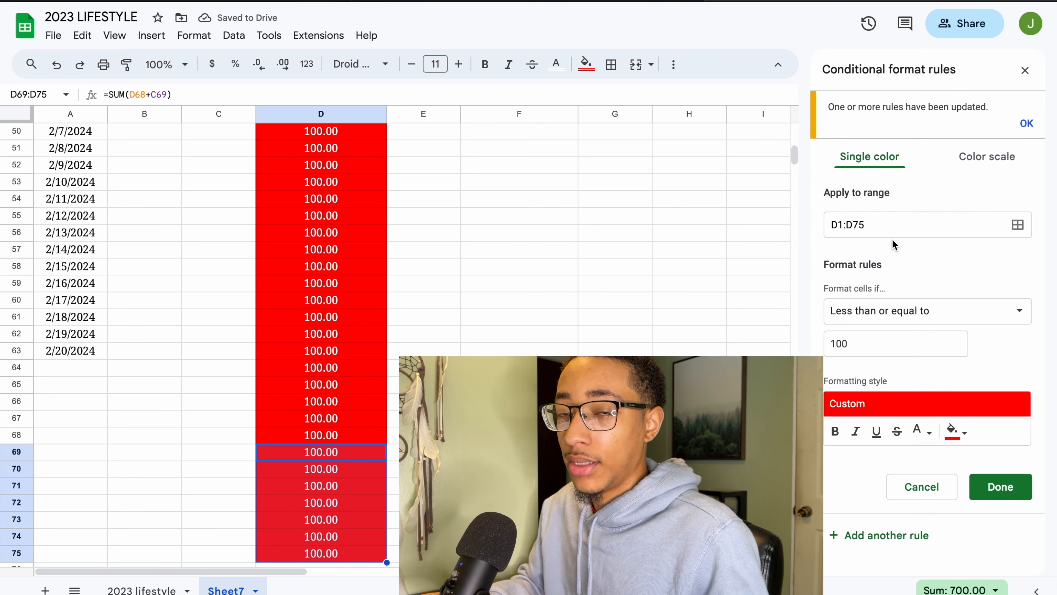
{"action": "left_click", "coordinate": [75, 350]}
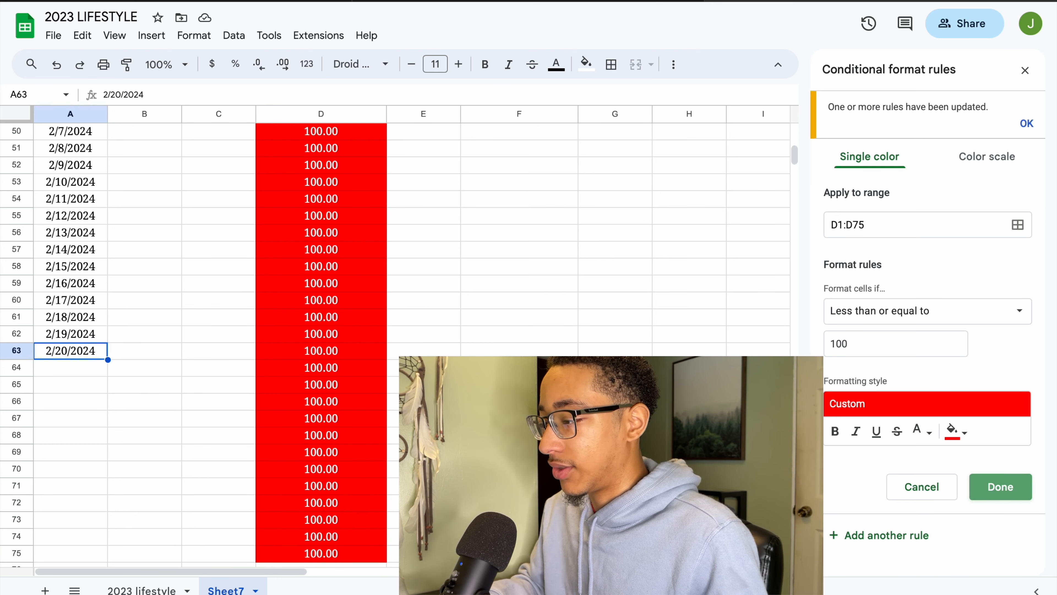
{"action": "left_click", "coordinate": [1000, 486]}
- Enter the description "clothes" for 1/16/2024 in B28
{"action": "left_click", "coordinate": [177, 232]}
{"action": "scroll", "coordinate": [177, 233], "scroll_direction": "up", "scroll_amount": 12}
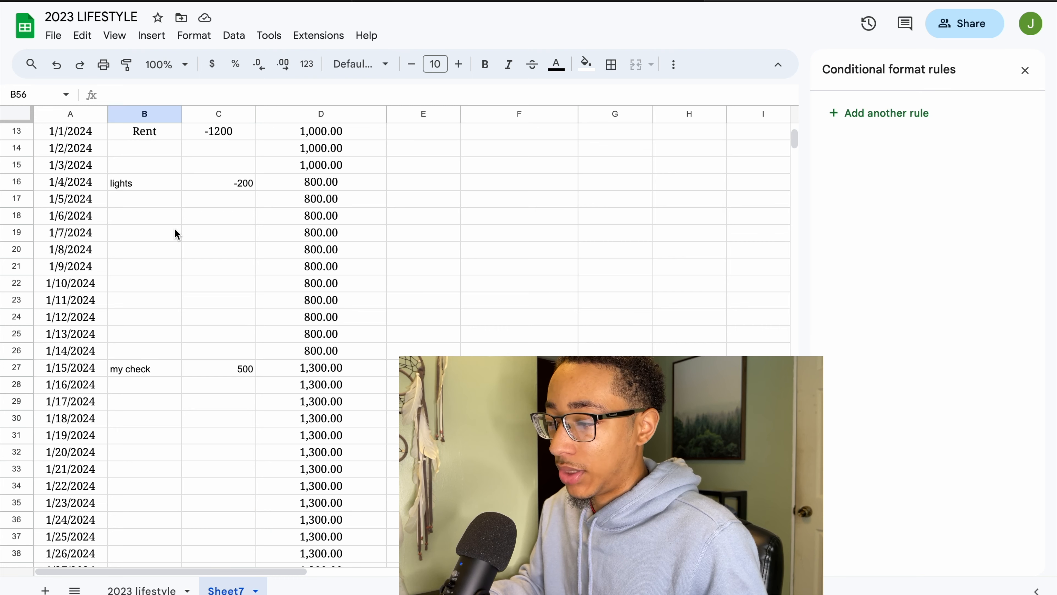
{"action": "scroll", "coordinate": [174, 229], "scroll_direction": "up", "scroll_amount": 4}
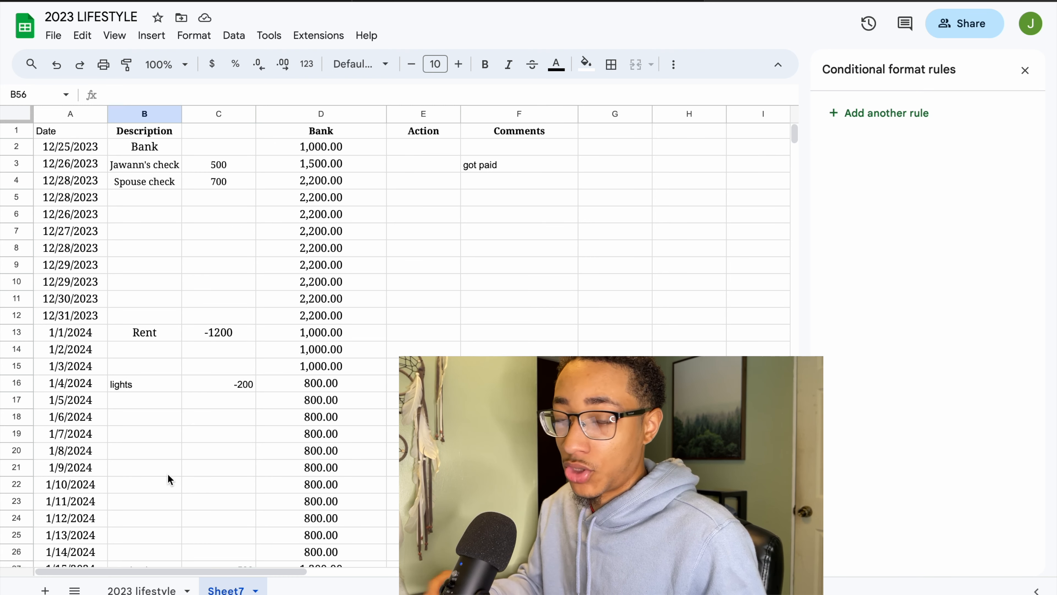
{"action": "left_click", "coordinate": [148, 498]}
{"action": "scroll", "coordinate": [149, 498], "scroll_direction": "down", "scroll_amount": 3}
{"action": "left_click", "coordinate": [144, 452]}
{"action": "type", "text": "clothes"}
- Add the comment "mall" in F28 and the amount -150 in C28 for the 1/16/2024 clothes purchase
{"action": "left_click", "coordinate": [519, 452]}
{"action": "scroll", "coordinate": [519, 452], "scroll_direction": "up", "scroll_amount": 3}
{"action": "scroll", "coordinate": [519, 452], "scroll_direction": "down", "scroll_amount": 3}
{"action": "scroll", "coordinate": [519, 452], "scroll_direction": "up", "scroll_amount": 3}
{"action": "scroll", "coordinate": [489, 353], "scroll_direction": "down", "scroll_amount": 5}
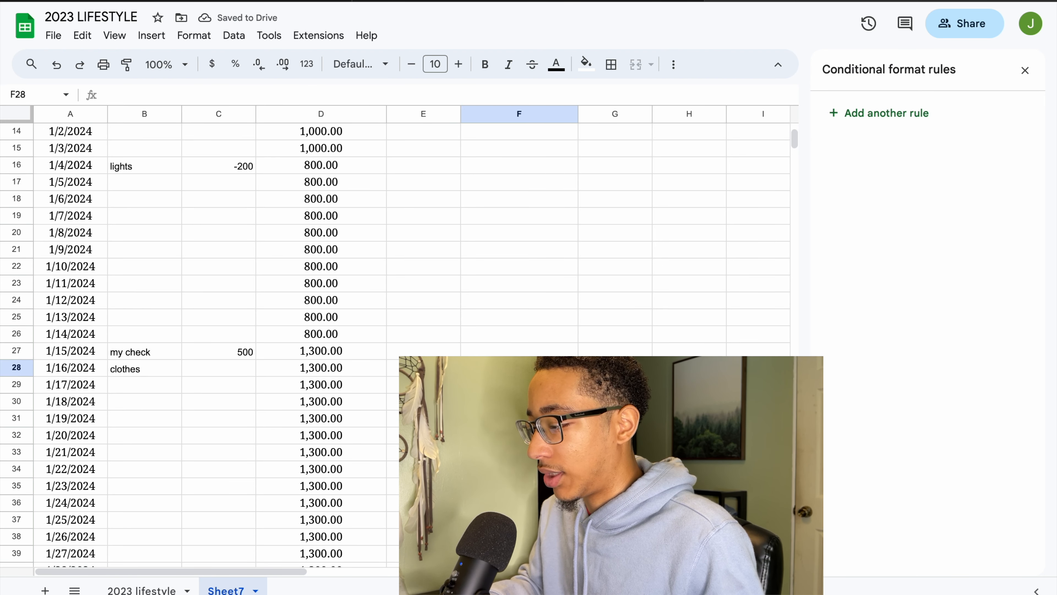
{"action": "double_click", "coordinate": [490, 352]}
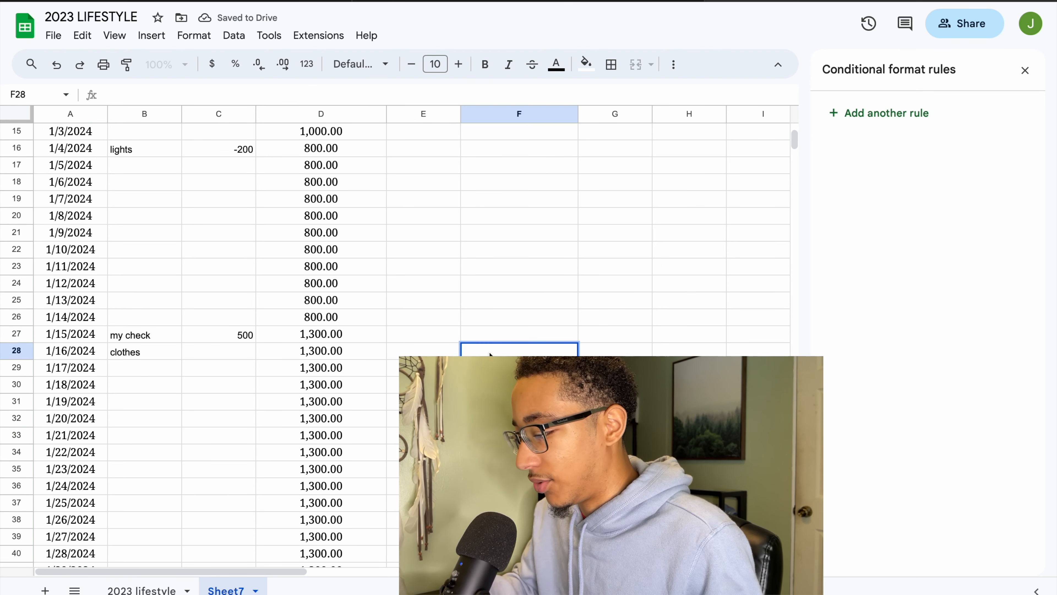
{"action": "type", "text": "mall"}
{"action": "left_click", "coordinate": [219, 351]}
{"action": "type", "text": "-150"}
{"action": "key", "text": "Return"}
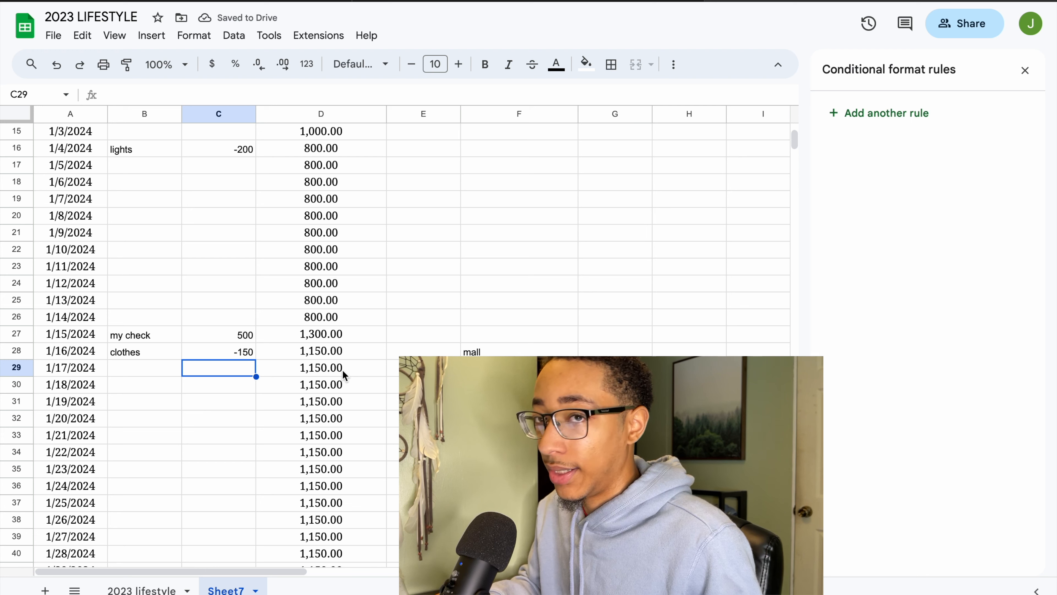
- Fill the clothes description cell B28 with yellow
{"action": "left_click", "coordinate": [130, 353]}
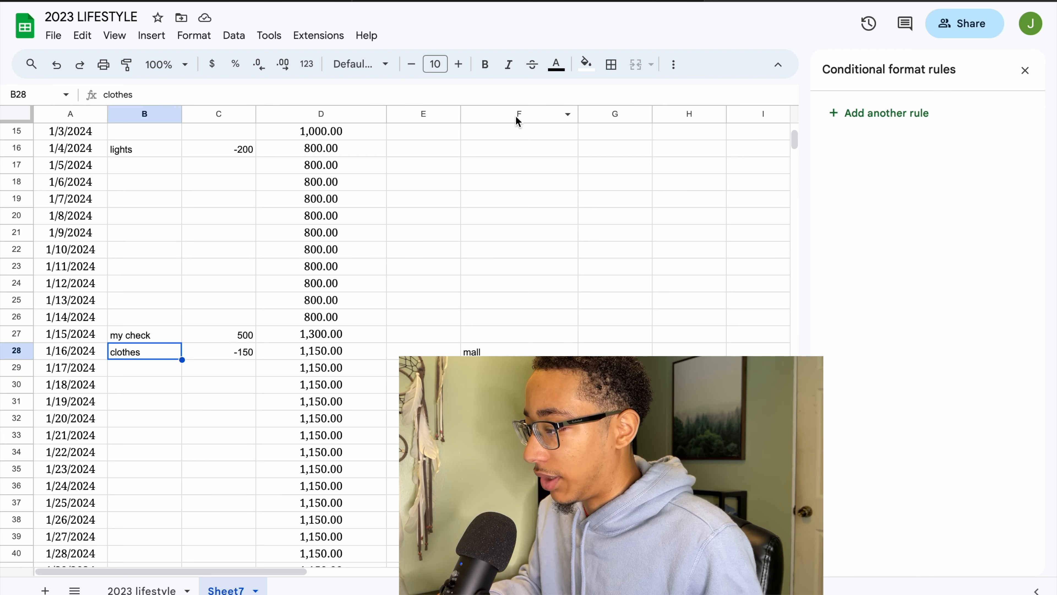
{"action": "left_click", "coordinate": [585, 64]}
{"action": "left_click", "coordinate": [639, 132]}
- Fill the 2/1/2024 Rent description cell B44 with a muted teal
{"action": "scroll", "coordinate": [292, 333], "scroll_direction": "down", "scroll_amount": 5}
{"action": "left_click", "coordinate": [145, 451]}
{"action": "left_click", "coordinate": [585, 64]}
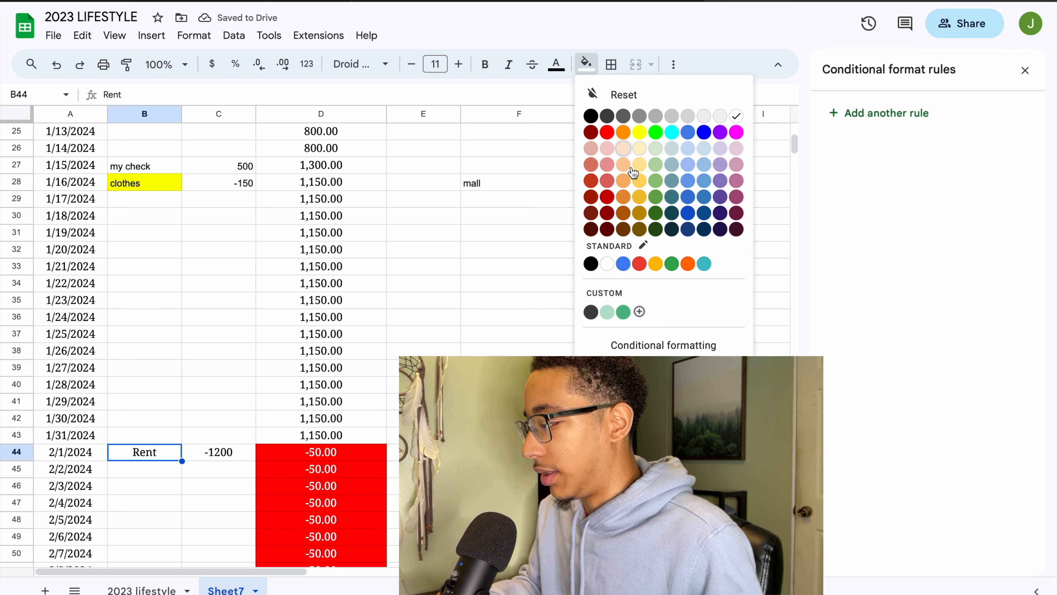
{"action": "left_click", "coordinate": [672, 180]}
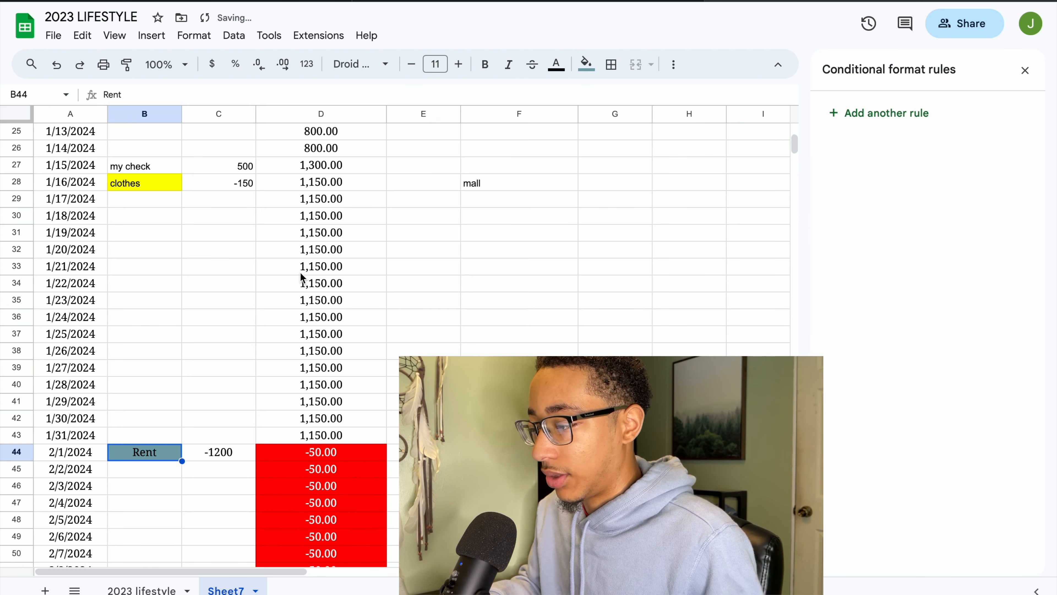
- Select the yellow clothes description cell B28
{"action": "scroll", "coordinate": [300, 272], "scroll_direction": "up", "scroll_amount": 3}
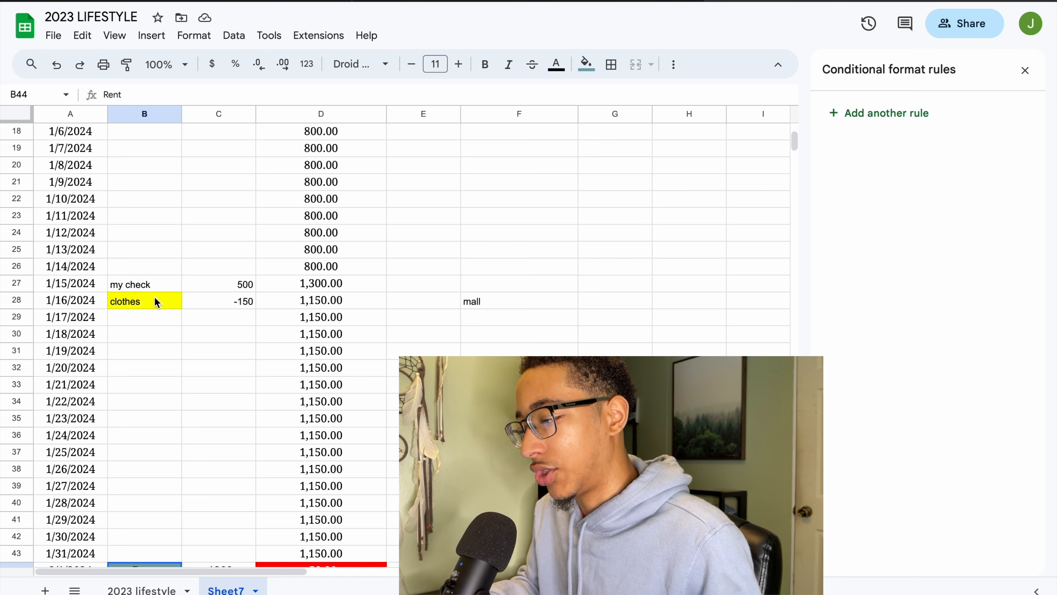
{"action": "left_click", "coordinate": [146, 301]}
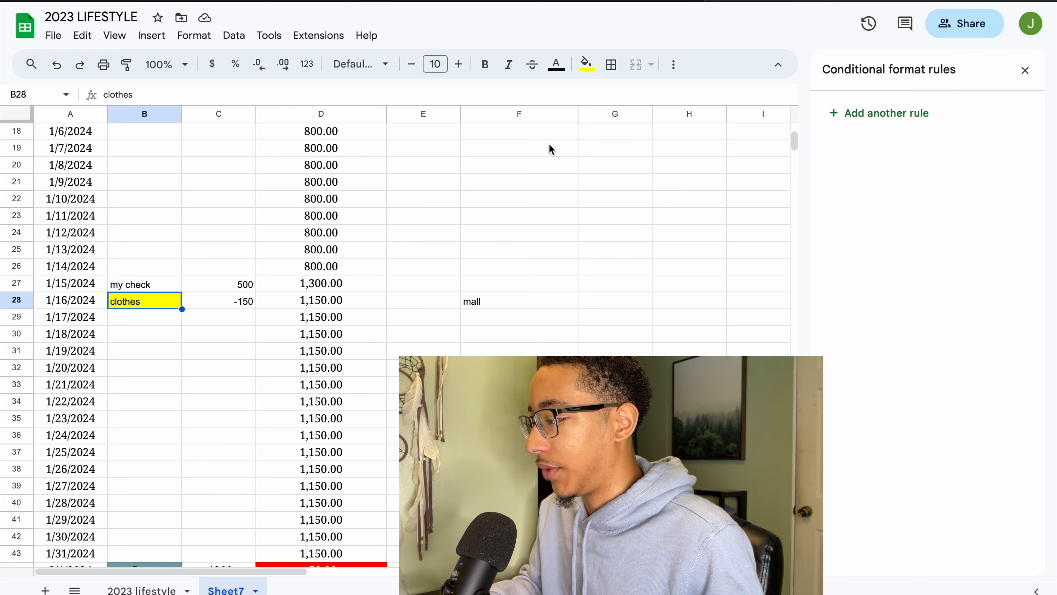